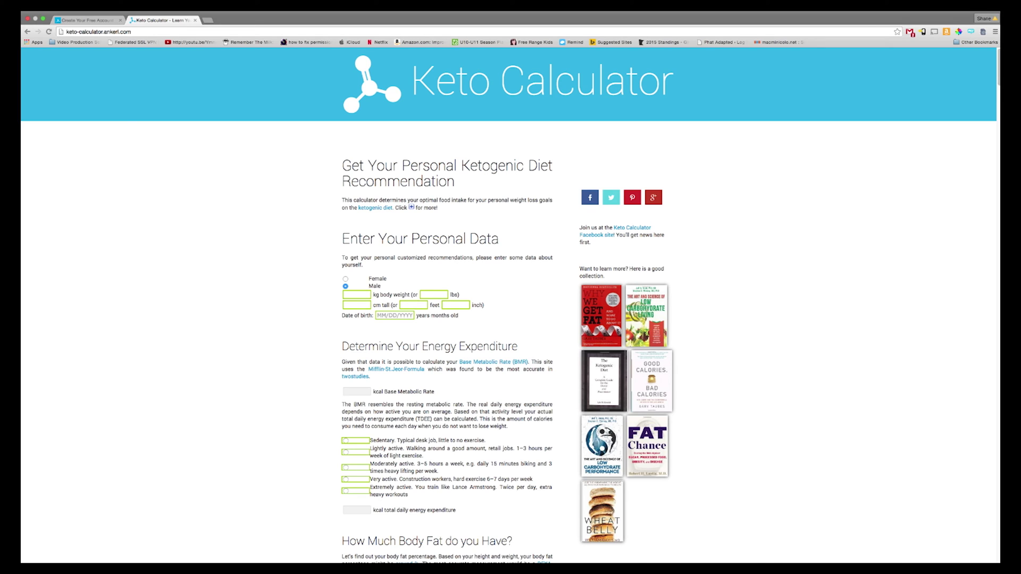
Step: Enter a body weight of 181.3 lbs and a height of 6 ft 2 in
{"action": "left_click", "coordinate": [434, 294]}
{"action": "type", "text": "180"}
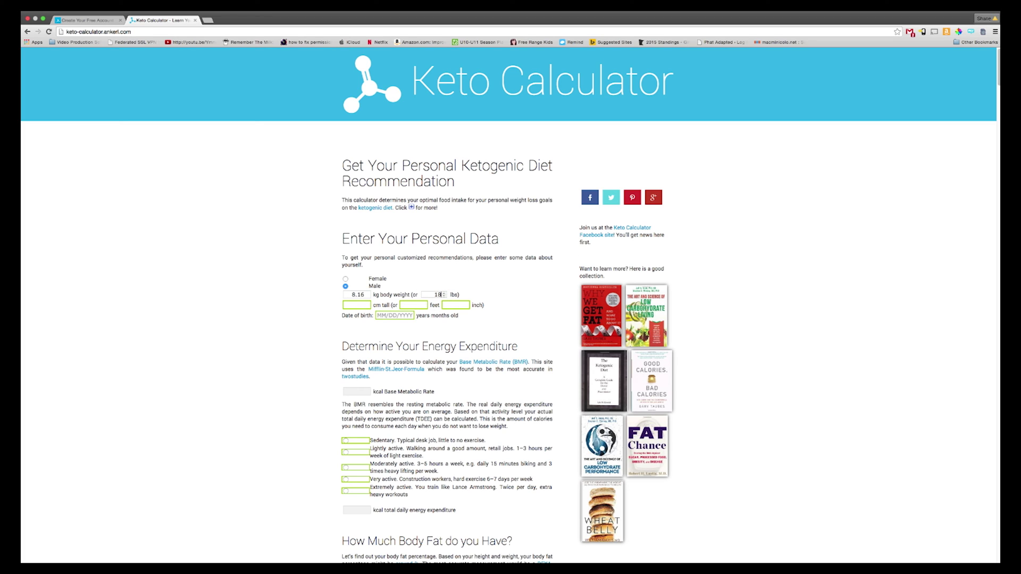
{"action": "key", "text": "Up"}
{"action": "type", "text": ".3"}
{"action": "left_click", "coordinate": [412, 306]}
{"action": "type", "text": "6"}
{"action": "left_click", "coordinate": [455, 305]}
{"action": "type", "text": "2"}
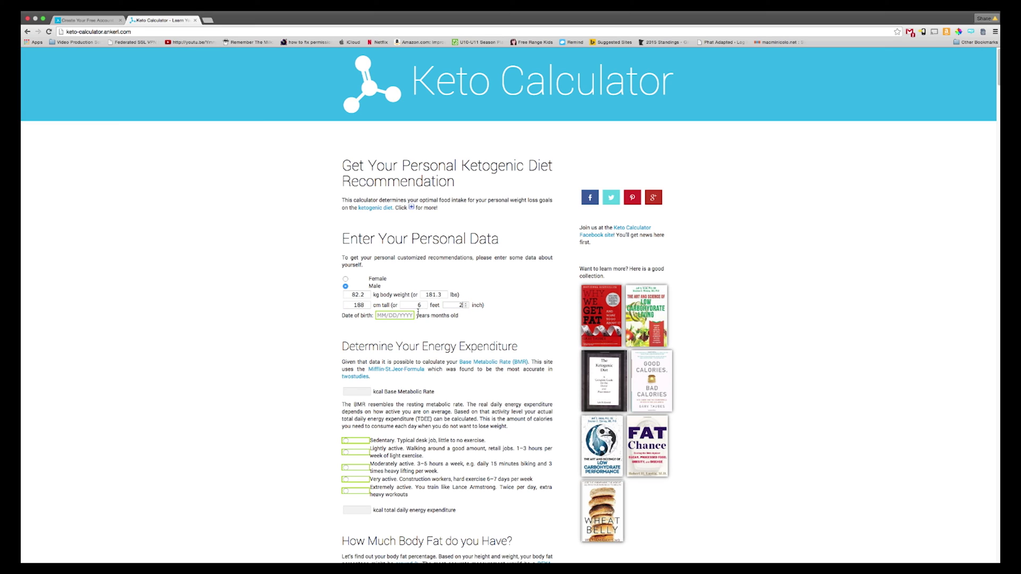
Step: Enter the date of birth giving age 42, removing the stray extra year digit
{"action": "left_click", "coordinate": [398, 315]}
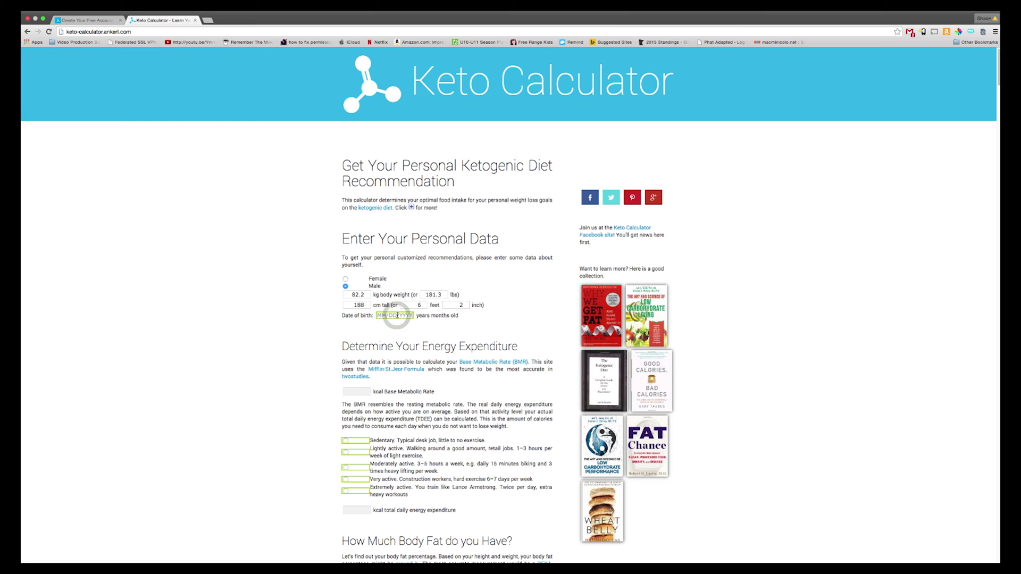
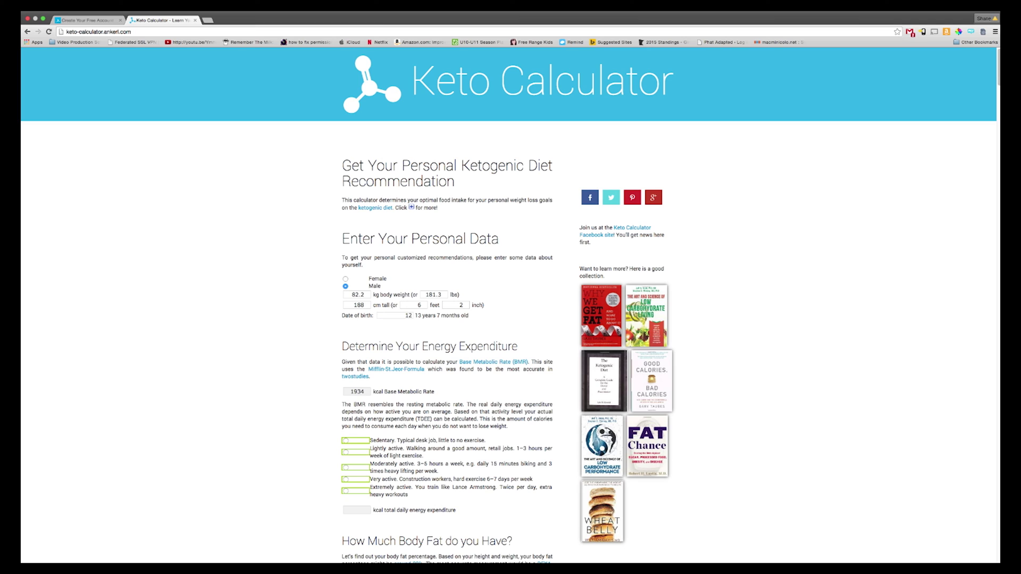
{"action": "key", "text": "BackSpace"}
{"action": "key", "text": "BackSpace"}
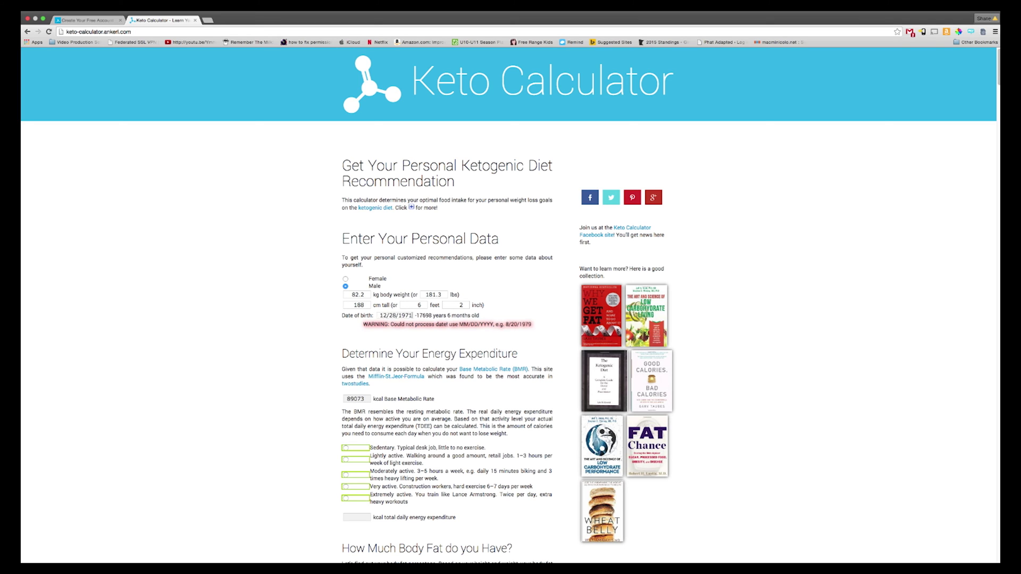
Step: Scroll down to the macro settings and enter 2770 as the chosen daily calorie intake
{"action": "type", "text": "2"}
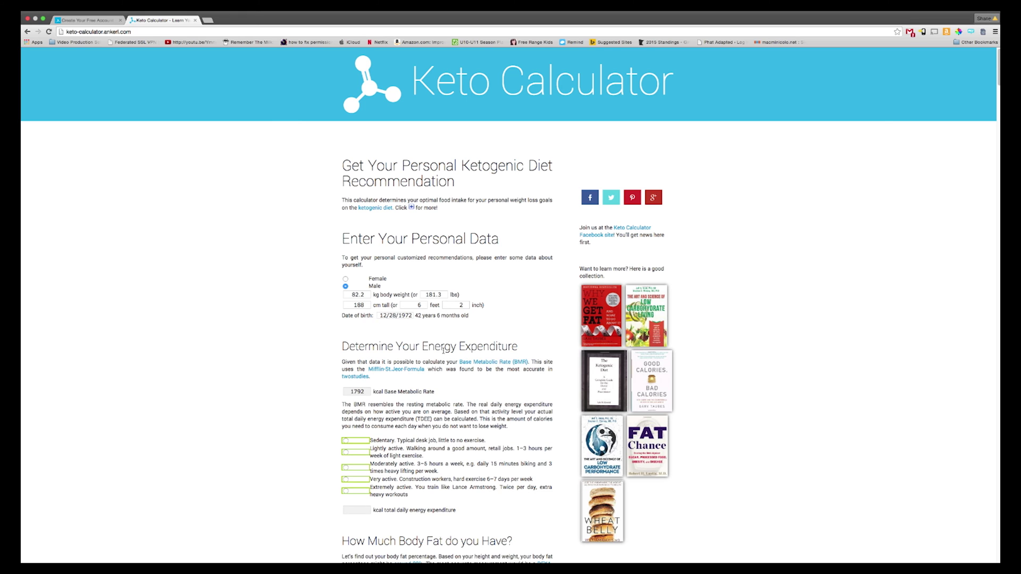
{"action": "scroll", "coordinate": [443, 351], "scroll_direction": "down", "scroll_amount": 2}
{"action": "scroll", "coordinate": [433, 365], "scroll_direction": "down", "scroll_amount": 1}
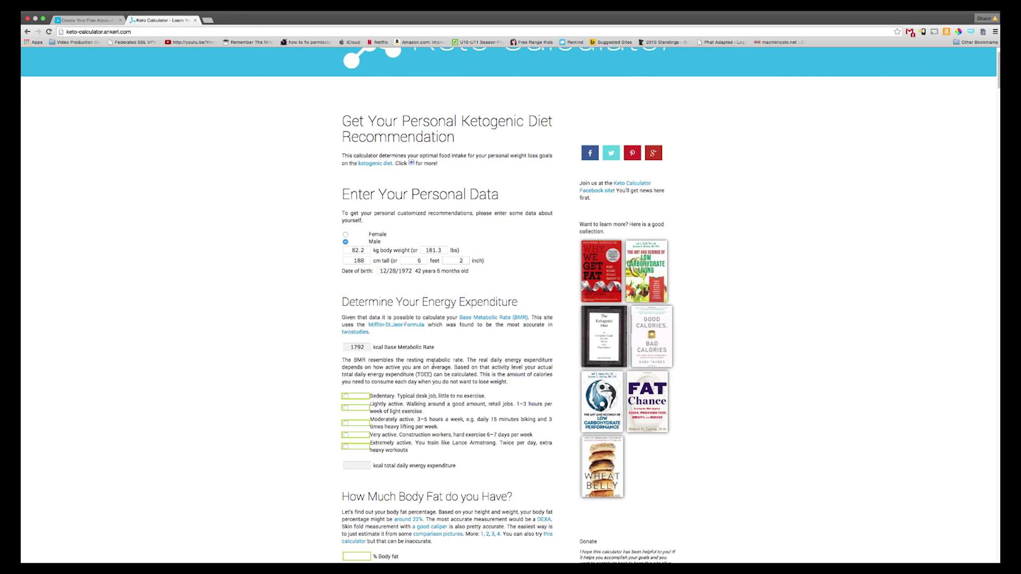
{"action": "scroll", "coordinate": [434, 365], "scroll_direction": "down", "scroll_amount": 1}
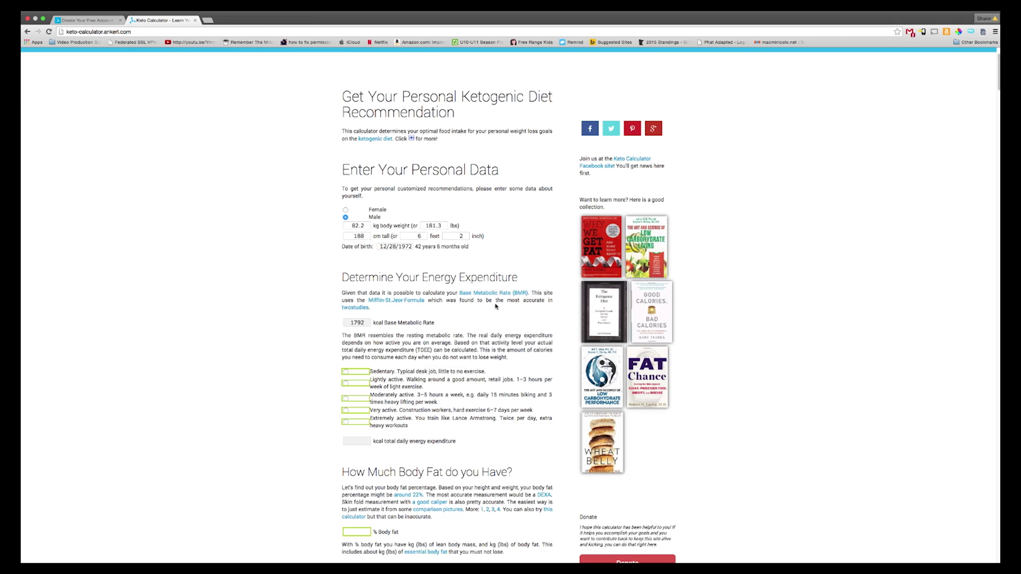
{"action": "scroll", "coordinate": [455, 358], "scroll_direction": "down", "scroll_amount": 15}
{"action": "left_click", "coordinate": [471, 413]}
{"action": "type", "text": "2770"}
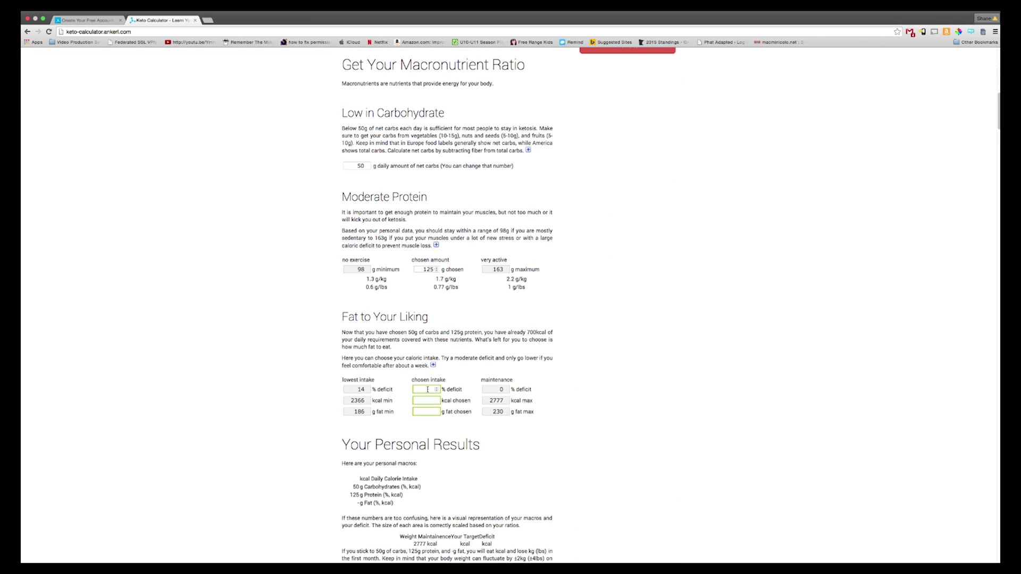
Step: Review the results charts: 2500 kcal with 40 g carbs, 99 g protein, 216 g fat
{"action": "scroll", "coordinate": [595, 390], "scroll_direction": "down", "scroll_amount": 7}
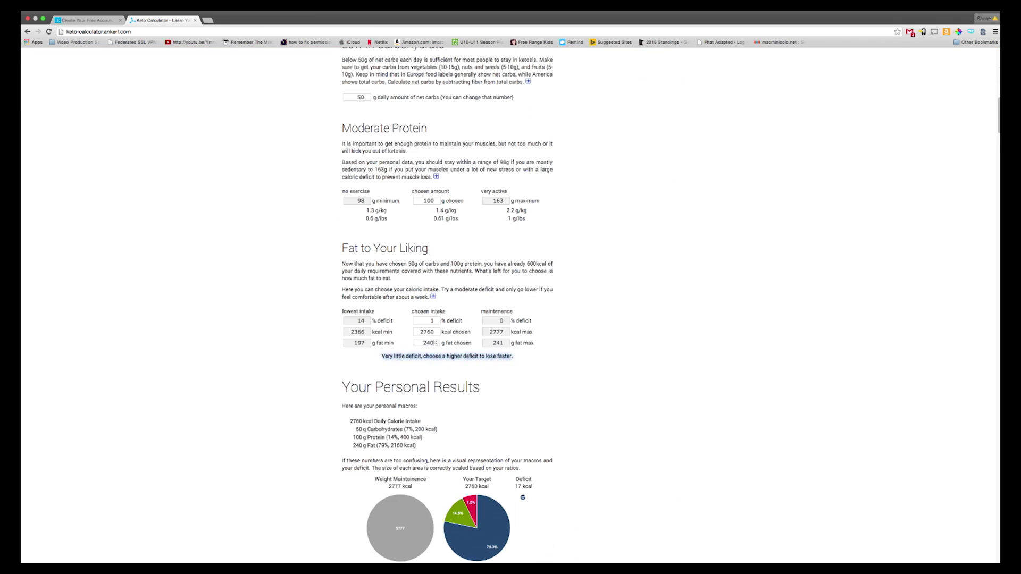
{"action": "scroll", "coordinate": [636, 383], "scroll_direction": "down", "scroll_amount": 9}
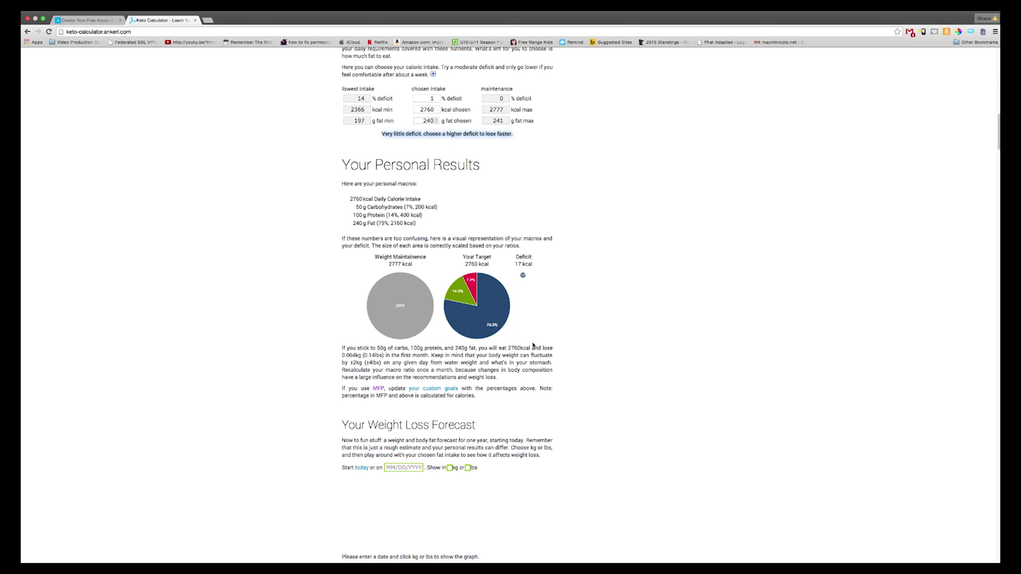
{"action": "mouse_move", "coordinate": [470, 324]}
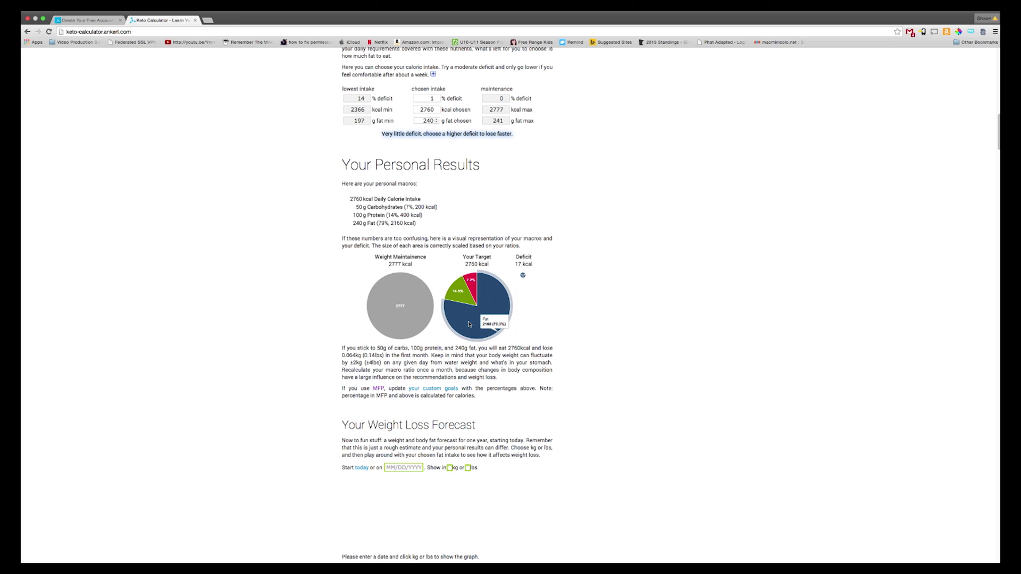
{"action": "mouse_move", "coordinate": [460, 295]}
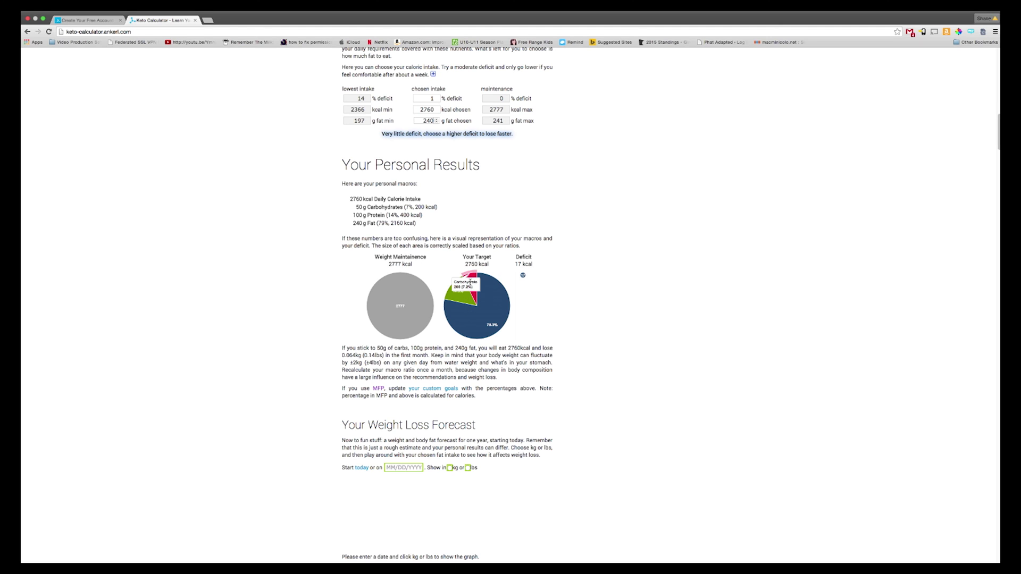
{"action": "scroll", "coordinate": [457, 299], "scroll_direction": "down", "scroll_amount": 4}
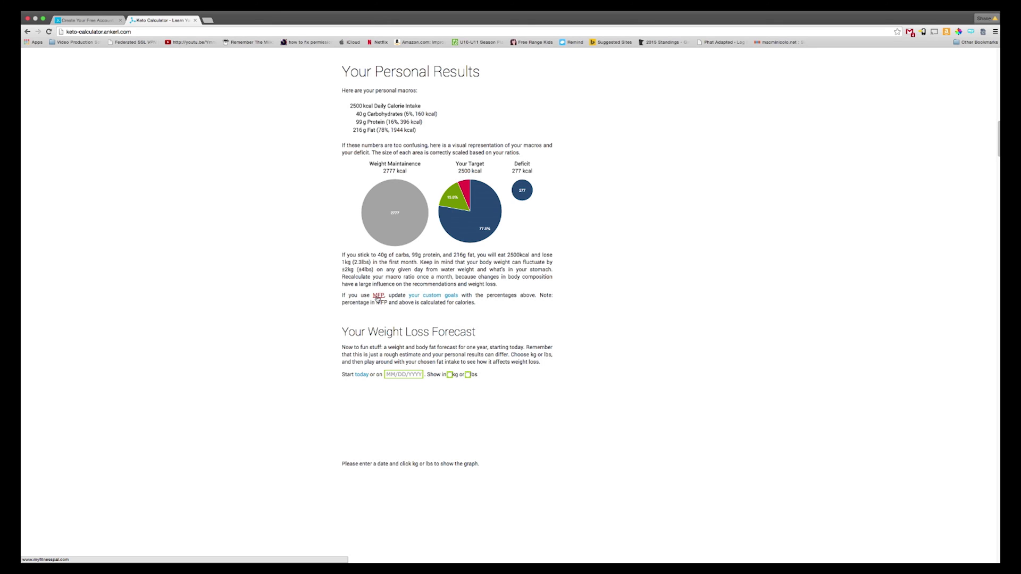
Step: Open MyFitnessPal sign-up and submit a username, e-mail address and password
{"action": "left_click", "coordinate": [425, 296]}
{"action": "left_click", "coordinate": [511, 262]}
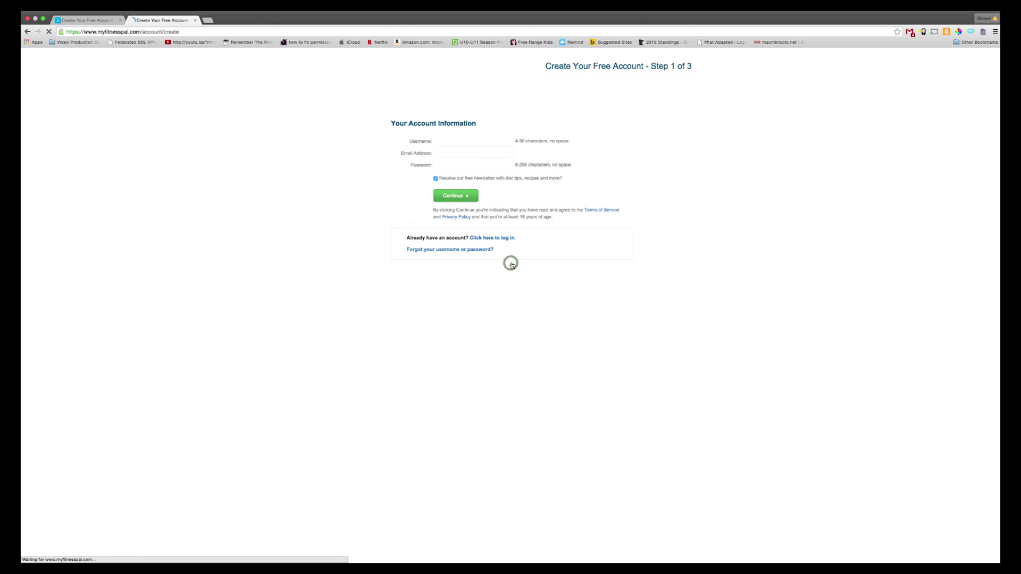
{"action": "left_click", "coordinate": [448, 141]}
{"action": "type", "text": "Phat"}
{"action": "key", "text": "Tab"}
{"action": "key", "text": "Tab"}
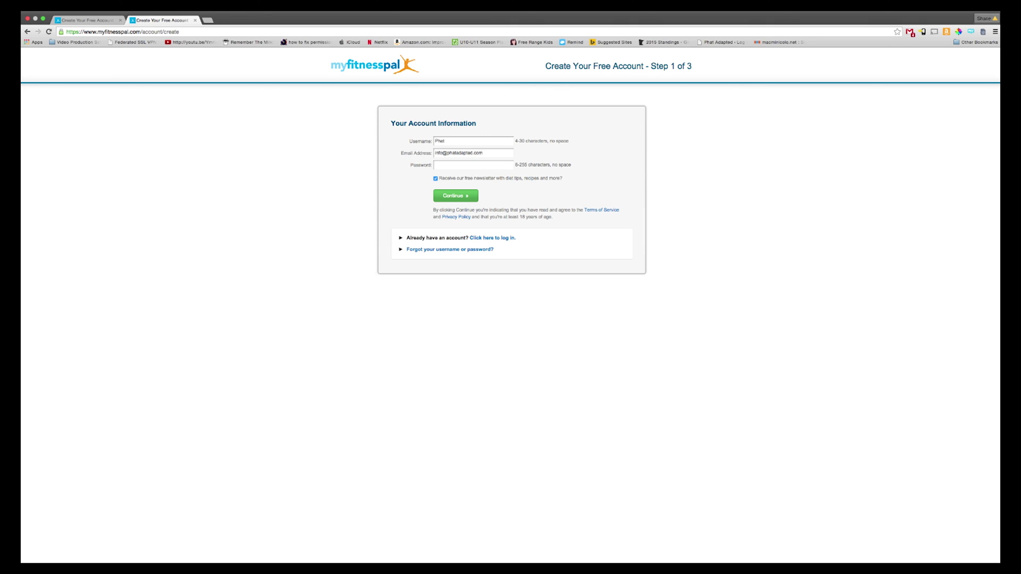
{"action": "type", "text": "********"}
{"action": "left_click", "coordinate": [456, 196]}
Step: Change the taken username, re-enter the password and resubmit
{"action": "left_click", "coordinate": [471, 150]}
{"action": "type", "text": "Adapted"}
{"action": "left_click", "coordinate": [466, 172]}
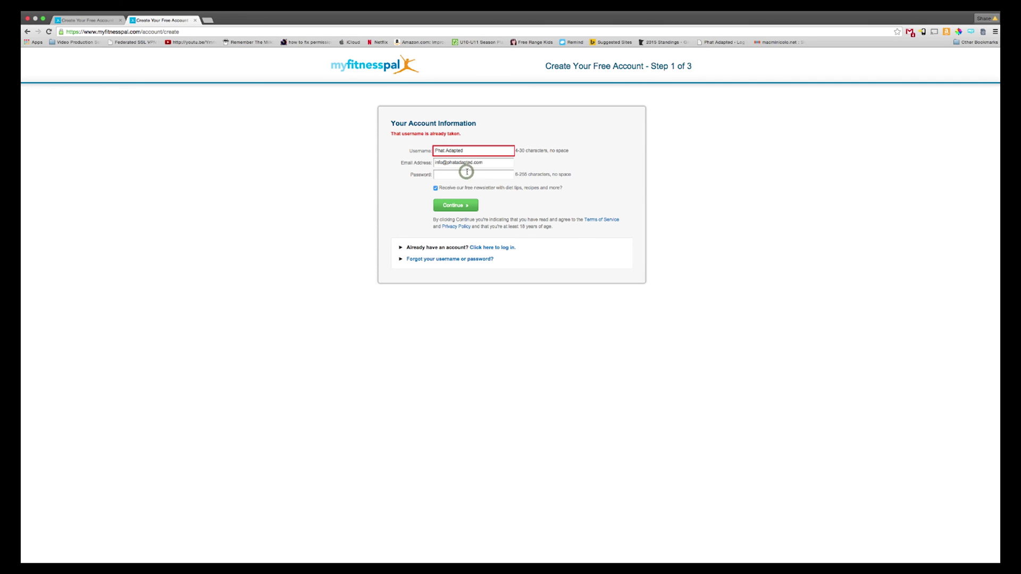
{"action": "type", "text": "********"}
{"action": "left_click", "coordinate": [474, 208]}
Step: Fix the rejected username by removing the space and adding digits, then resubmit with the password
{"action": "left_click", "coordinate": [472, 151]}
{"action": "key", "text": "BackSpace"}
{"action": "left_click", "coordinate": [464, 151]}
{"action": "type", "text": "27"}
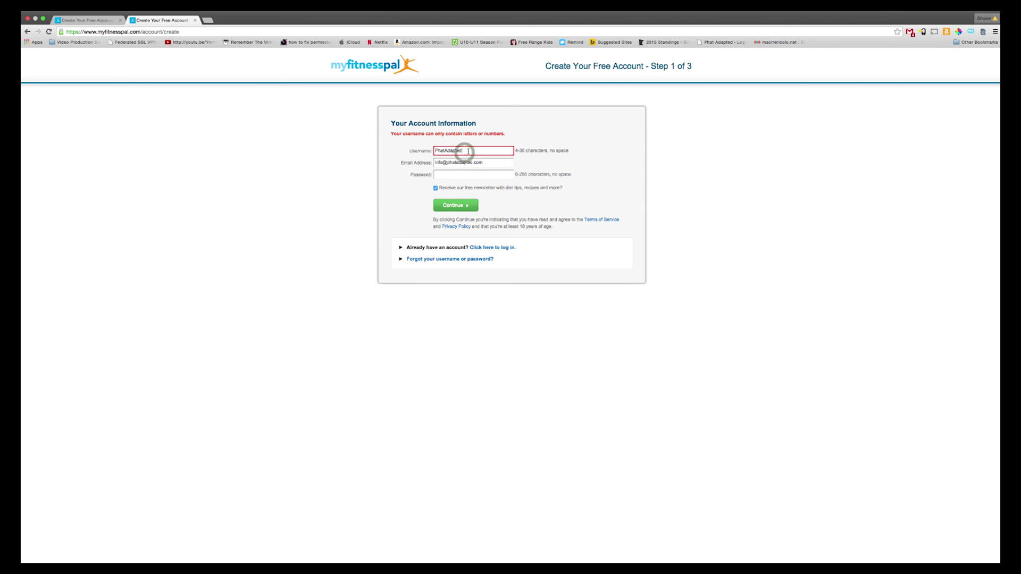
{"action": "left_click", "coordinate": [456, 205]}
{"action": "left_click", "coordinate": [460, 174]}
{"action": "type", "text": "******"}
{"action": "key", "text": "Return"}
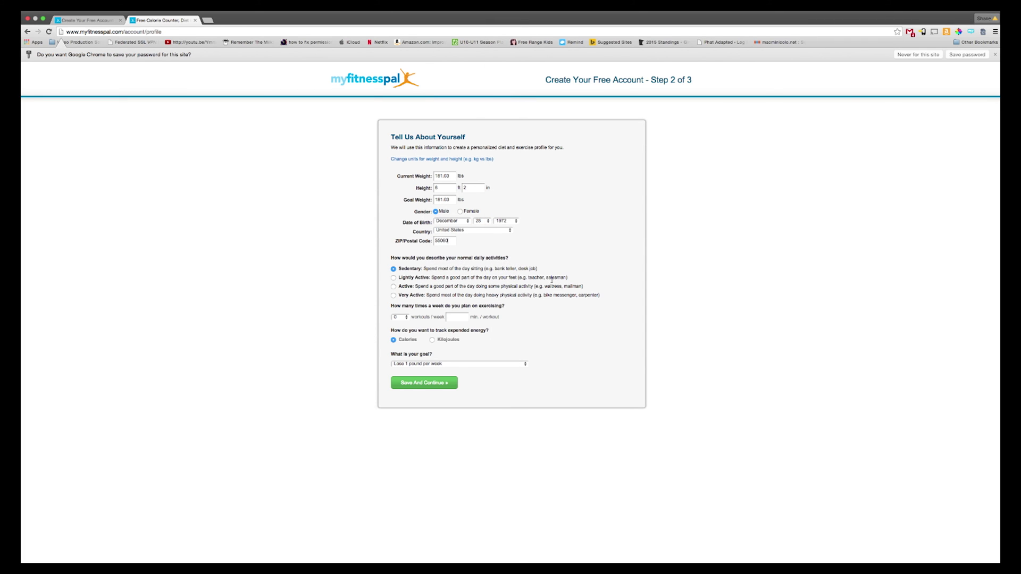
Step: Set the activity level to Active, 3 workouts per week and a weekly weight-loss goal, then save
{"action": "left_click", "coordinate": [394, 277]}
{"action": "left_click", "coordinate": [393, 286]}
{"action": "left_click", "coordinate": [399, 317]}
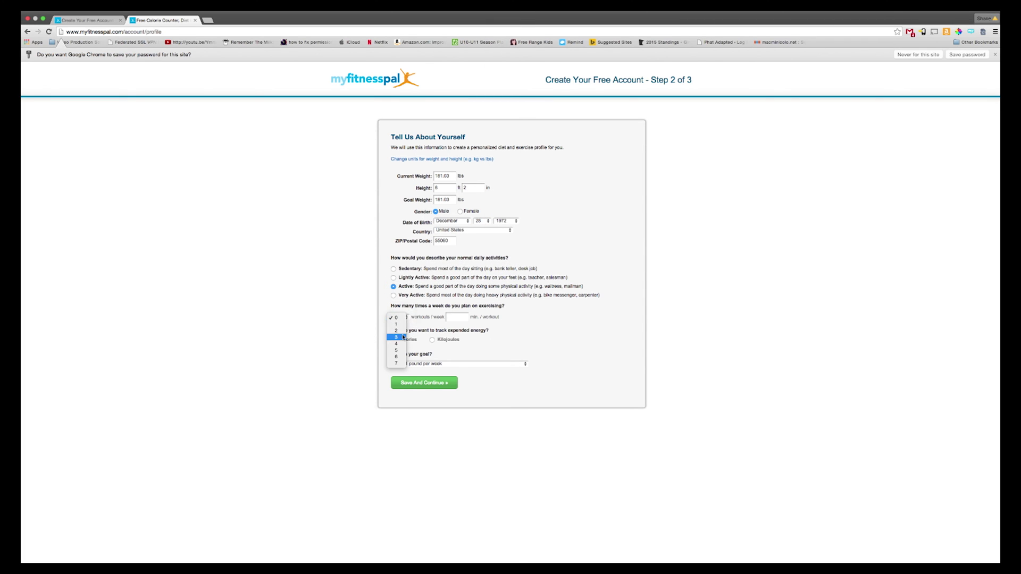
{"action": "left_click", "coordinate": [403, 337]}
{"action": "left_click", "coordinate": [464, 363]}
{"action": "left_click", "coordinate": [465, 378]}
{"action": "left_click", "coordinate": [450, 383]}
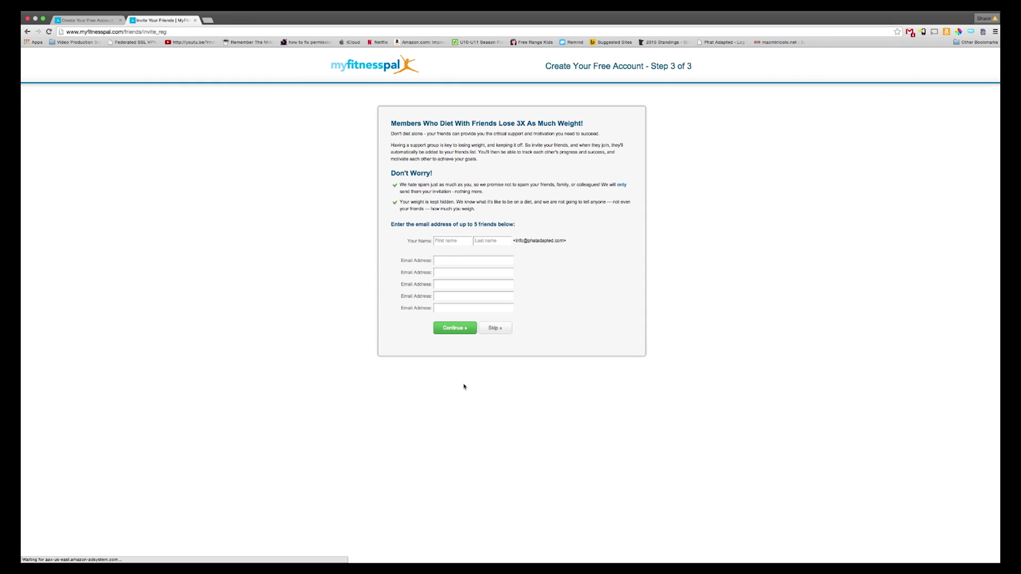
Step: Enter the user's first and last name
{"action": "left_click", "coordinate": [444, 241]}
{"action": "type", "text": "Phat"}
{"action": "key", "text": "Tab"}
{"action": "type", "text": "Adapted"}
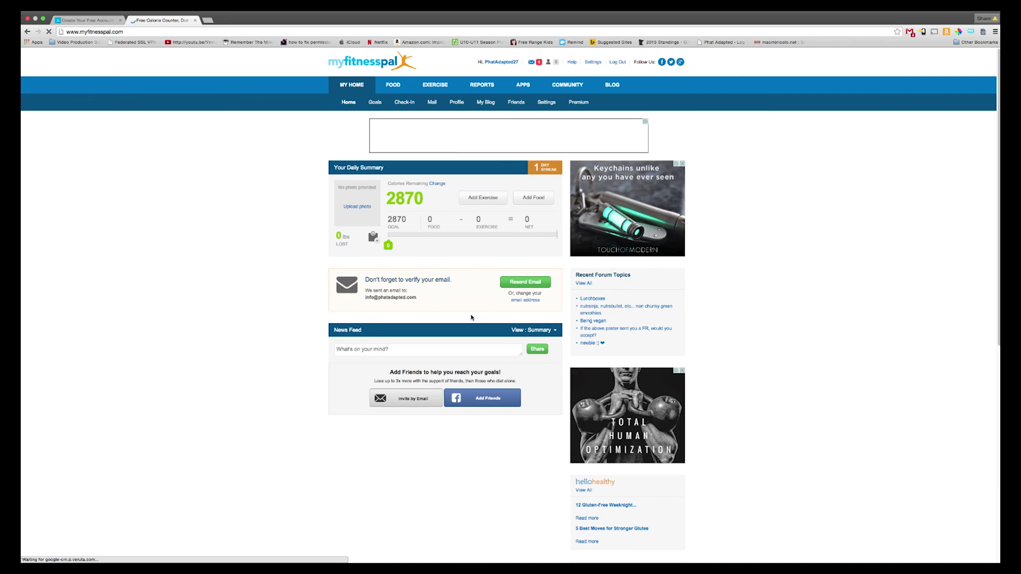
Step: Return to the Keto Calculator results page and follow its 'your custom goals' link to MyFitnessPal
{"action": "left_click", "coordinate": [85, 21]}
{"action": "left_click", "coordinate": [27, 32]}
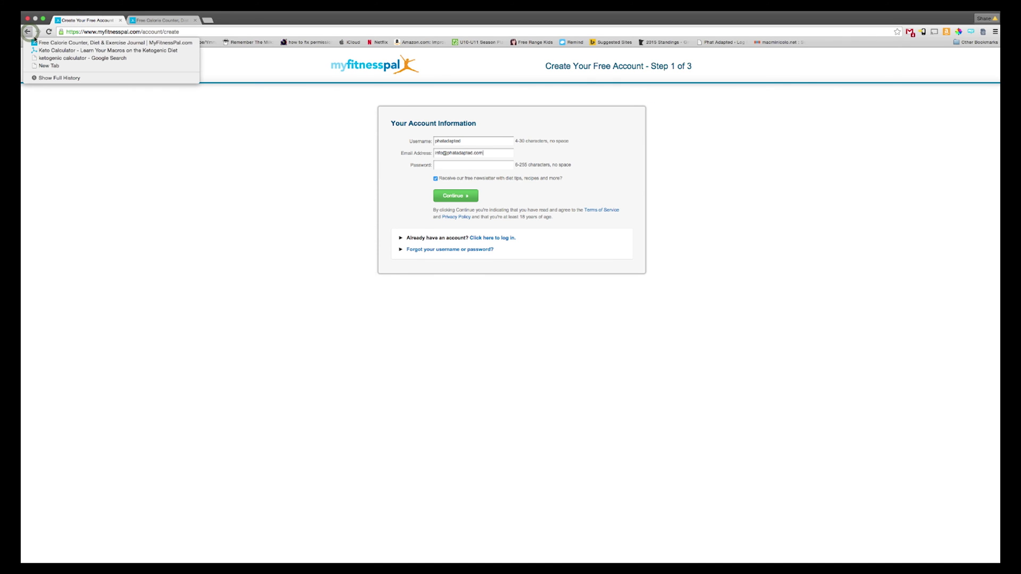
{"action": "left_click", "coordinate": [80, 50]}
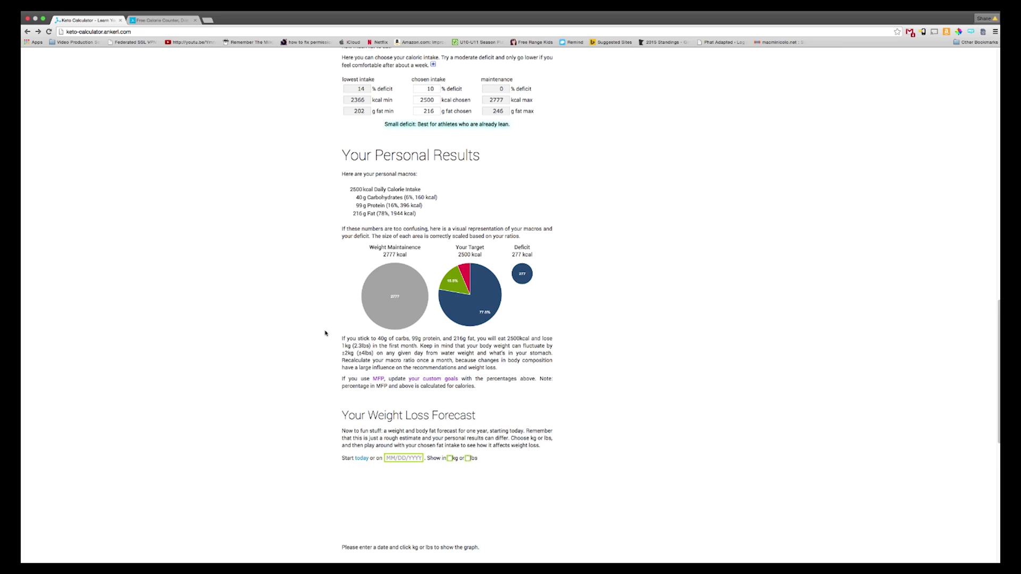
{"action": "left_click", "coordinate": [433, 379]}
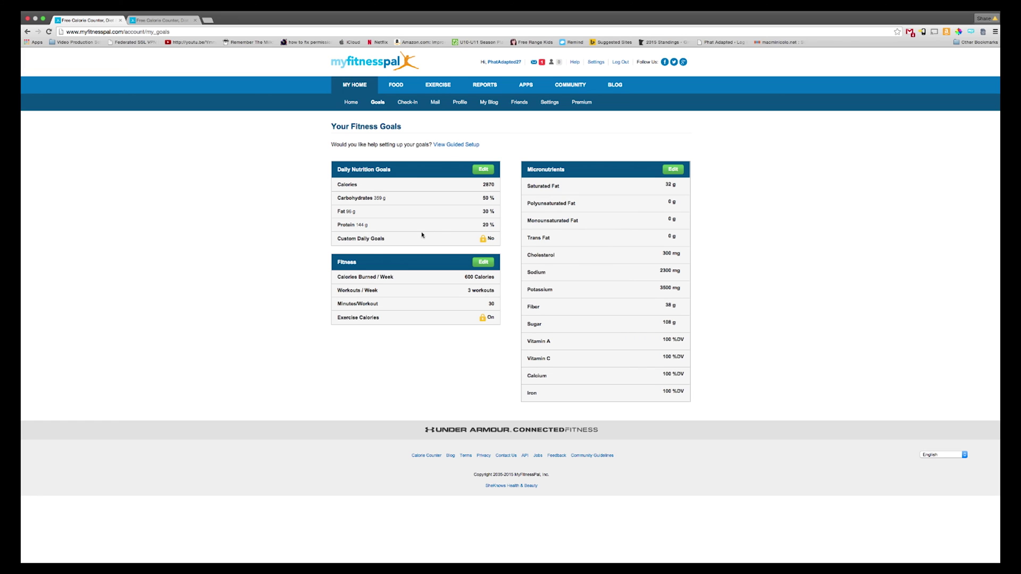
Step: Change the daily nutrition goals to 2500 calories with 5% carbs, 80% fat, 15% protein and save
{"action": "left_click", "coordinate": [482, 170]}
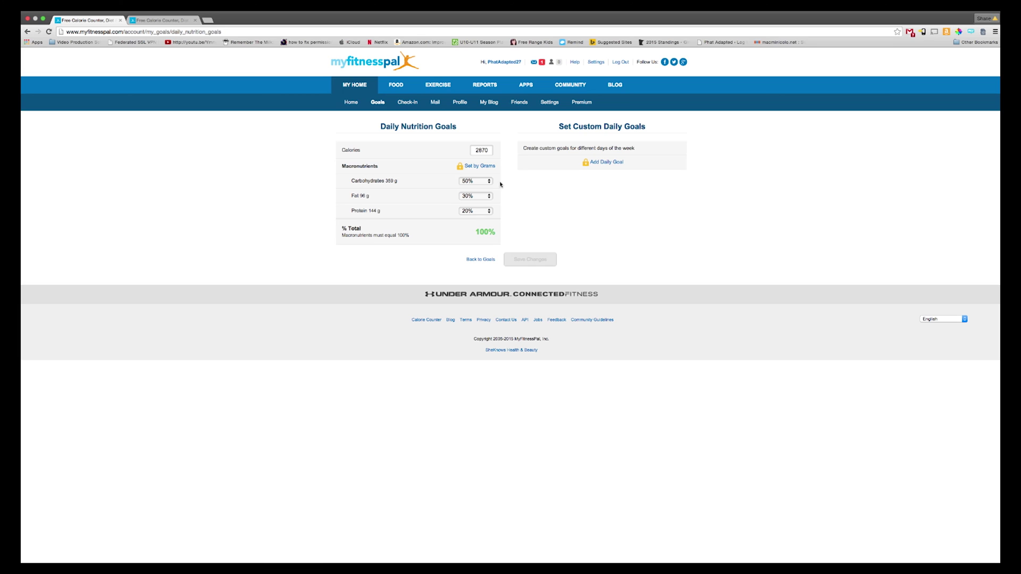
{"action": "double_click", "coordinate": [473, 150]}
{"action": "type", "text": "2500"}
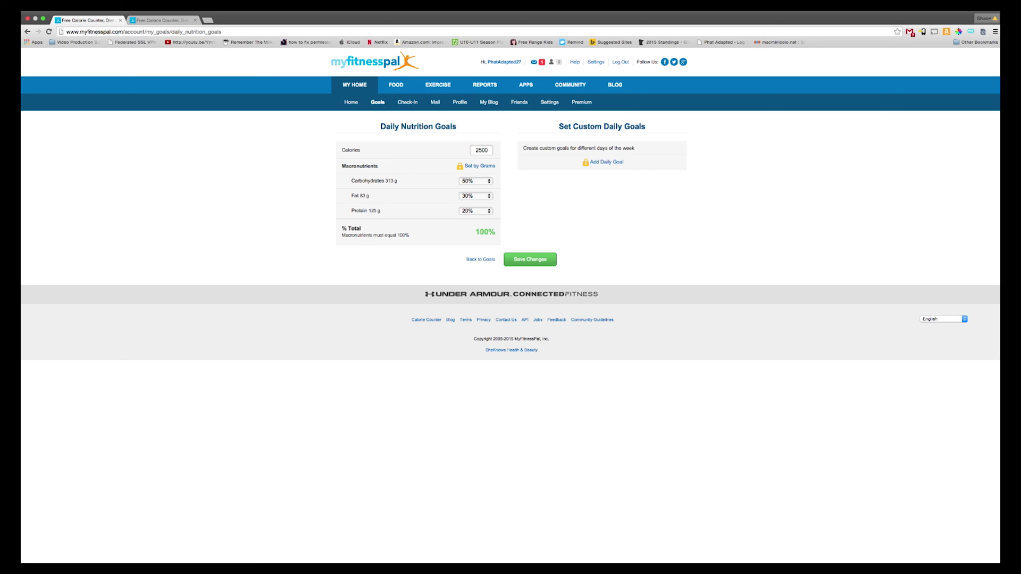
{"action": "left_click", "coordinate": [482, 182]}
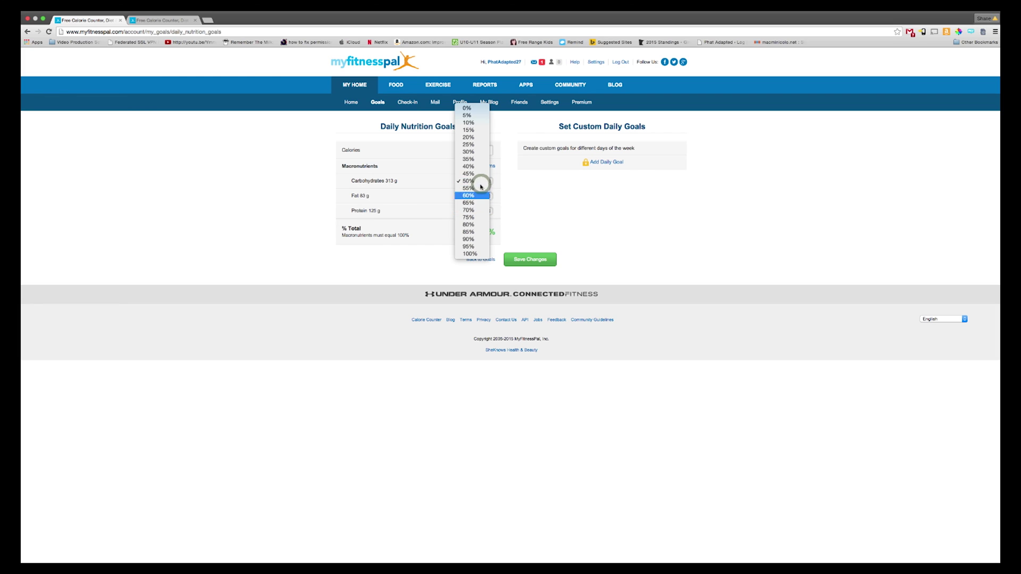
{"action": "left_click", "coordinate": [476, 115]}
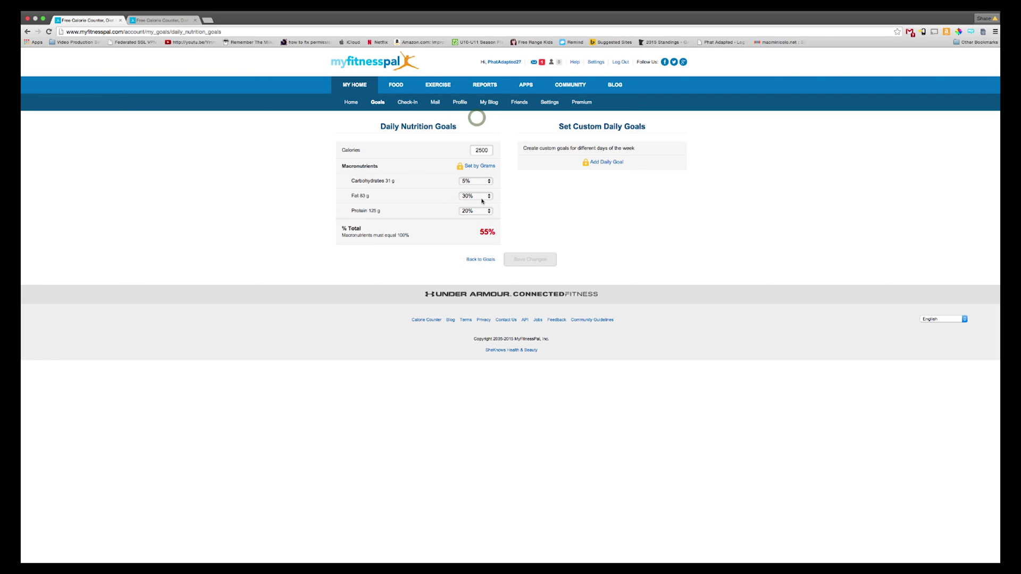
{"action": "left_click", "coordinate": [482, 198]}
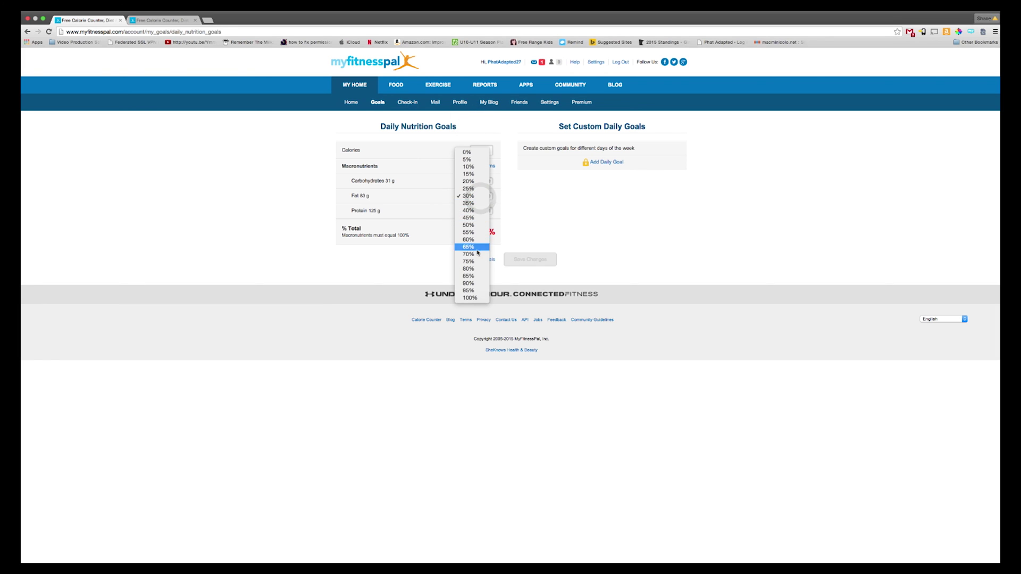
{"action": "left_click", "coordinate": [474, 269]}
{"action": "left_click", "coordinate": [476, 212]}
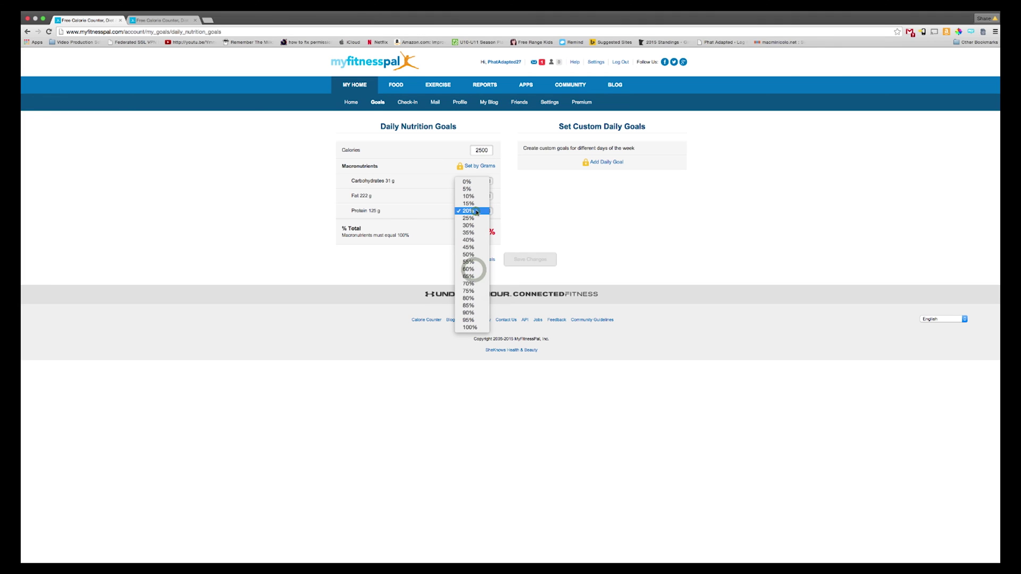
{"action": "left_click", "coordinate": [475, 203]}
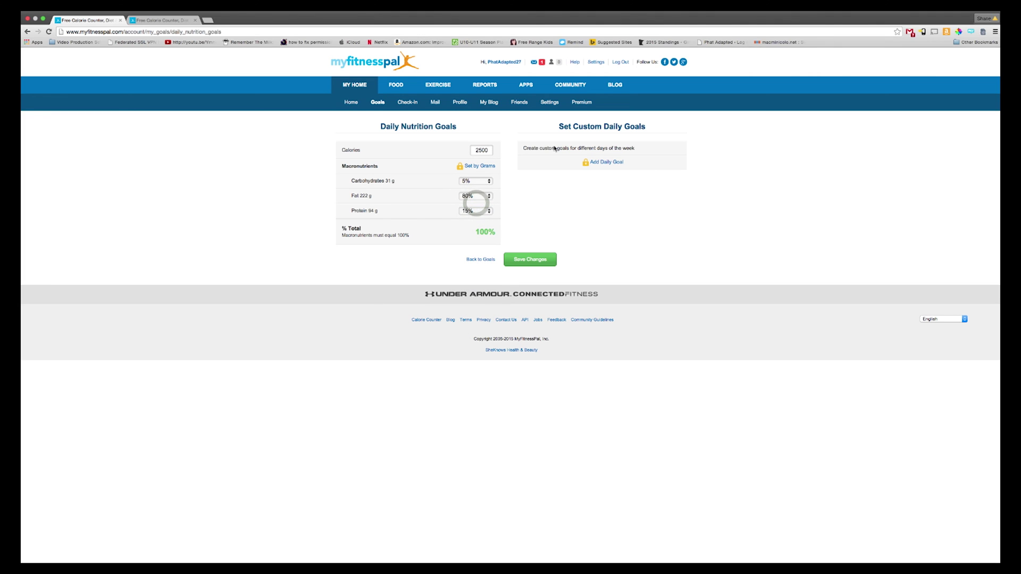
{"action": "left_click", "coordinate": [530, 259]}
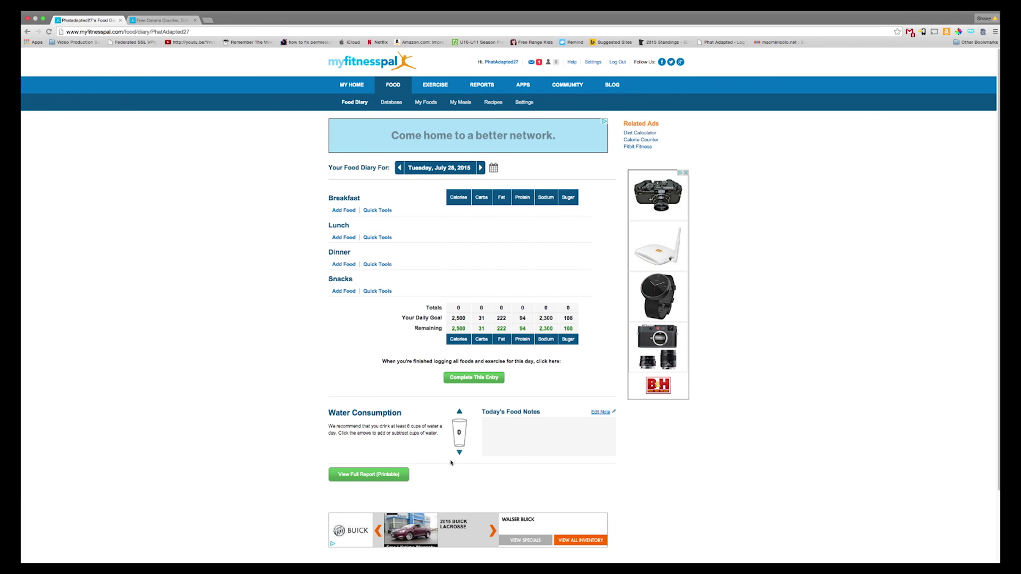
Step: Raise today's water consumption from 0 to 1 cup
{"action": "left_click", "coordinate": [459, 412]}
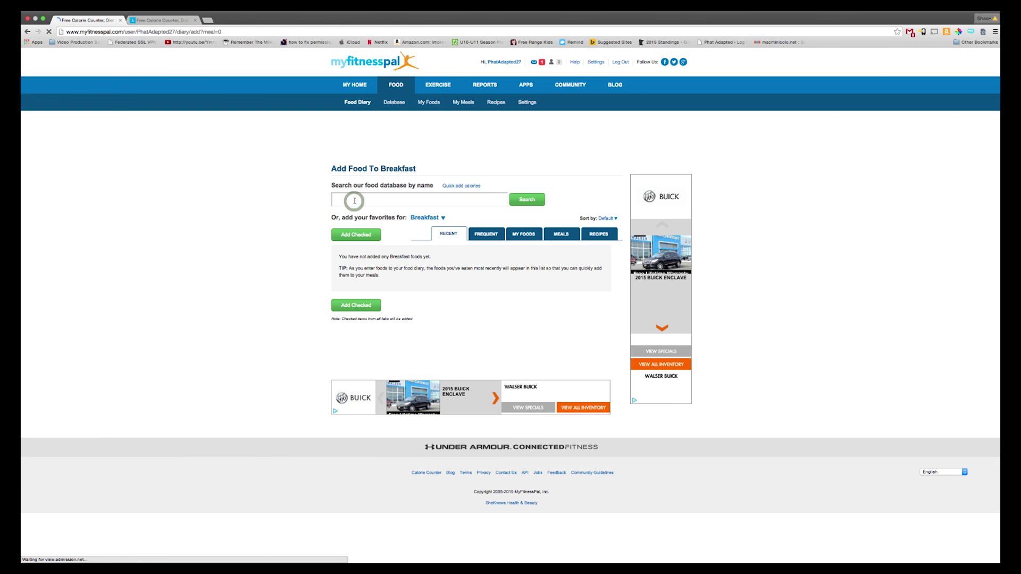
Step: Search 'eggs', add Eggs - Egg to breakfast, and begin a lunch food search
{"action": "type", "text": "eggs"}
{"action": "left_click", "coordinate": [540, 201]}
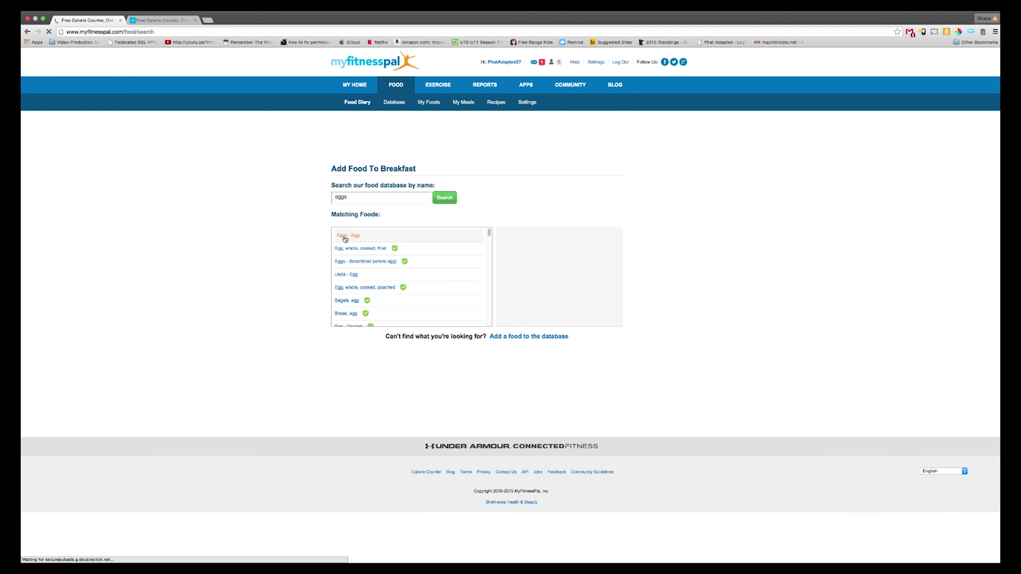
{"action": "scroll", "coordinate": [393, 291], "scroll_direction": "down", "scroll_amount": 5}
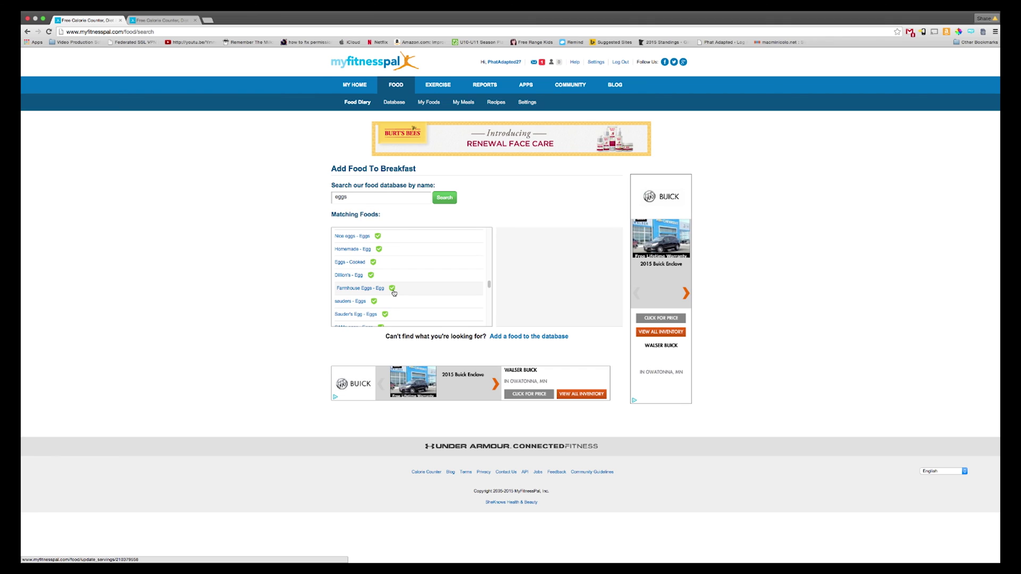
{"action": "scroll", "coordinate": [394, 291], "scroll_direction": "up", "scroll_amount": 5}
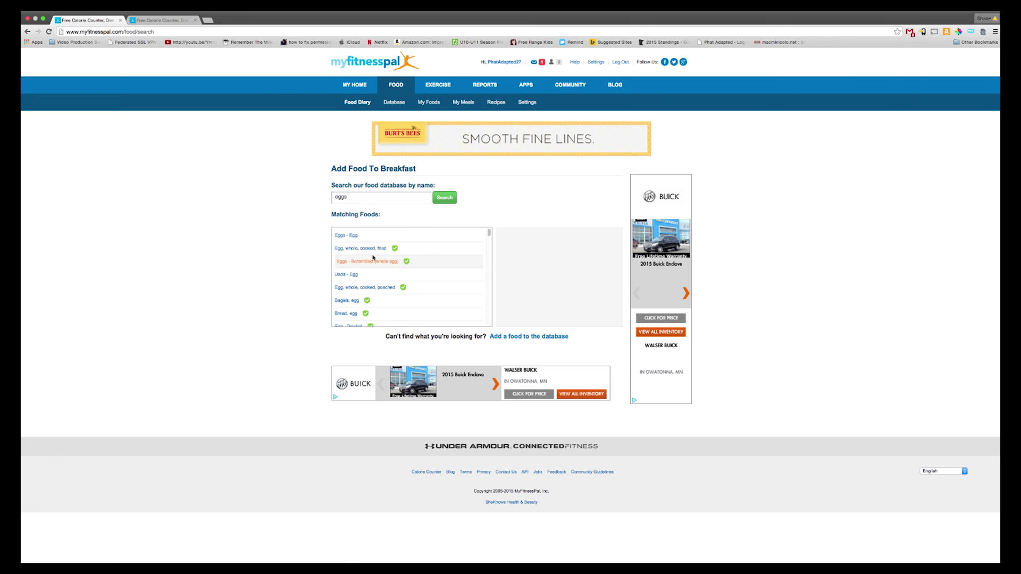
{"action": "left_click", "coordinate": [356, 235]}
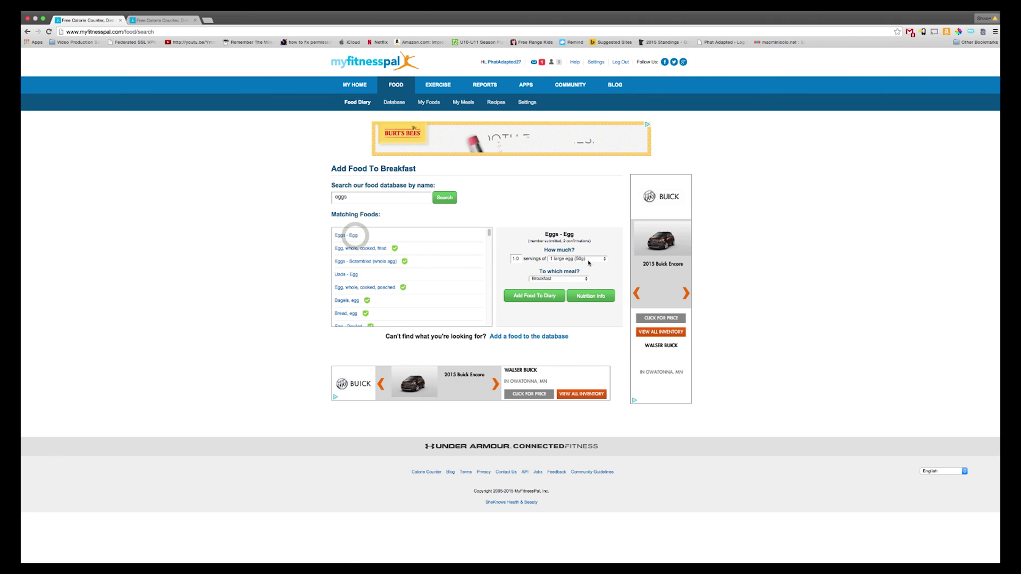
{"action": "left_click", "coordinate": [534, 297]}
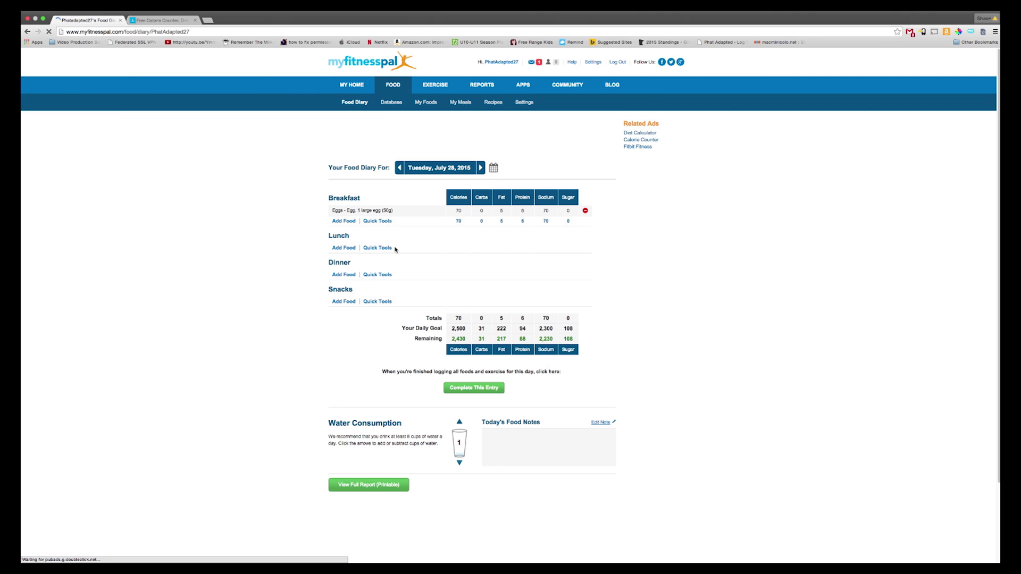
{"action": "left_click", "coordinate": [344, 248]}
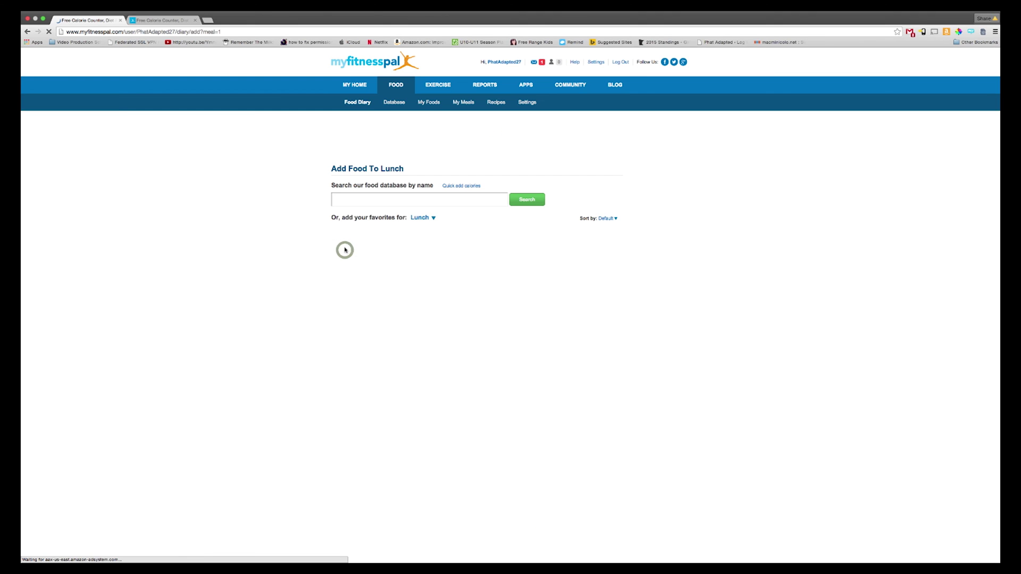
{"action": "left_click", "coordinate": [353, 200]}
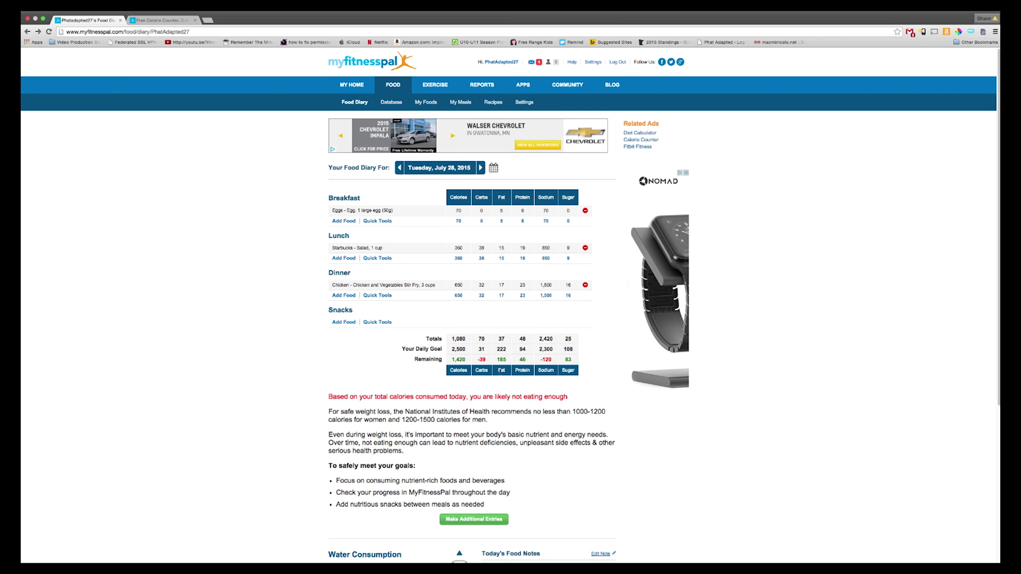
Step: Track Carbohydrates, Fat, Protein, Saturated Fat and Trans Fat, keep Recent as default food view, and save
{"action": "left_click", "coordinate": [528, 103]}
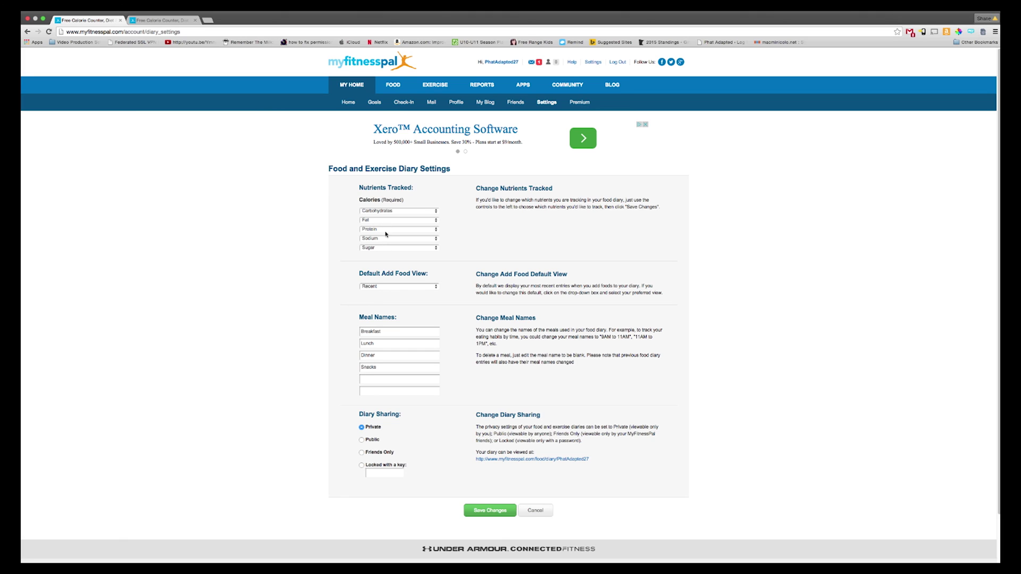
{"action": "left_click", "coordinate": [386, 239]}
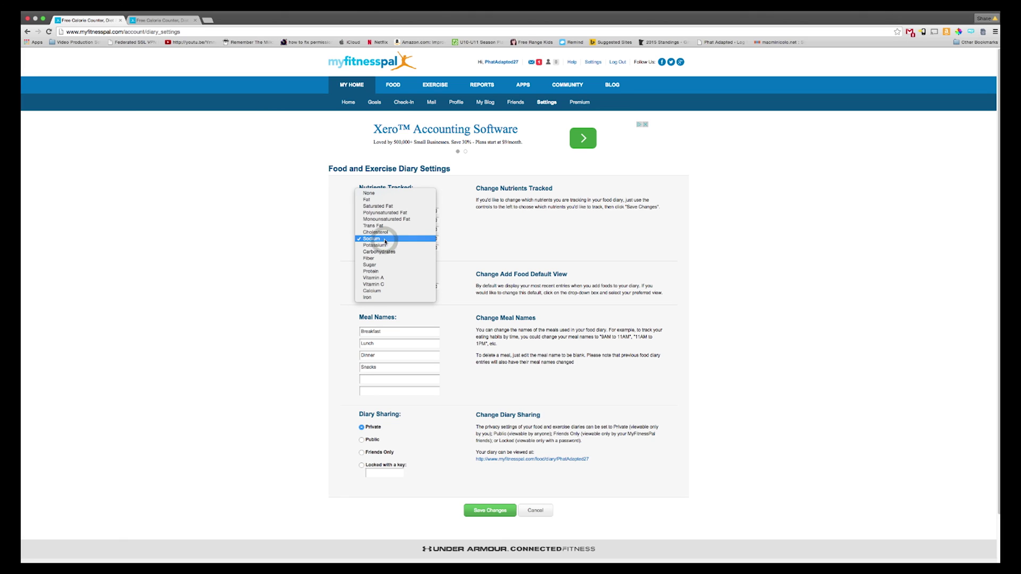
{"action": "left_click", "coordinate": [387, 207]}
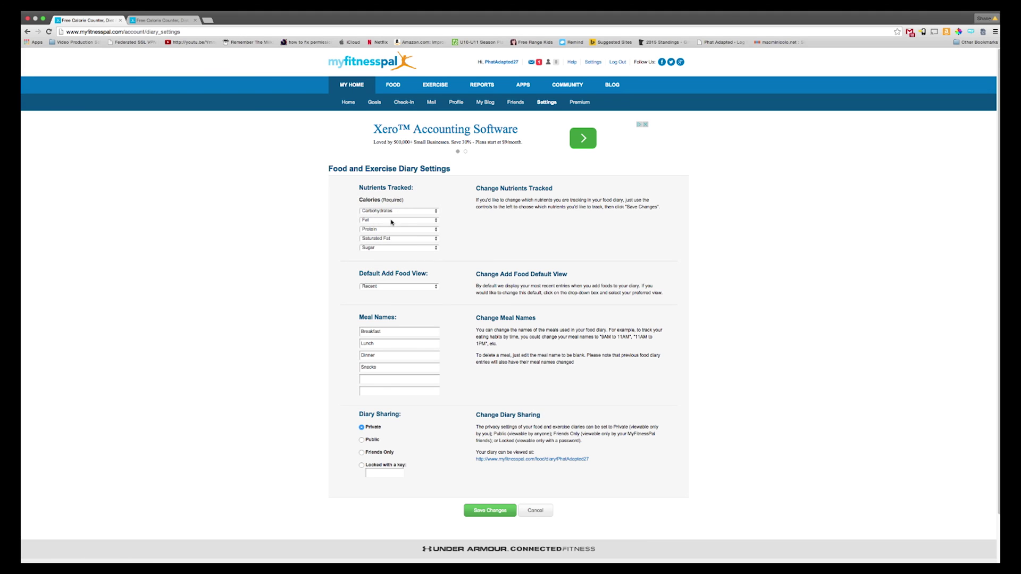
{"action": "left_click", "coordinate": [396, 211]}
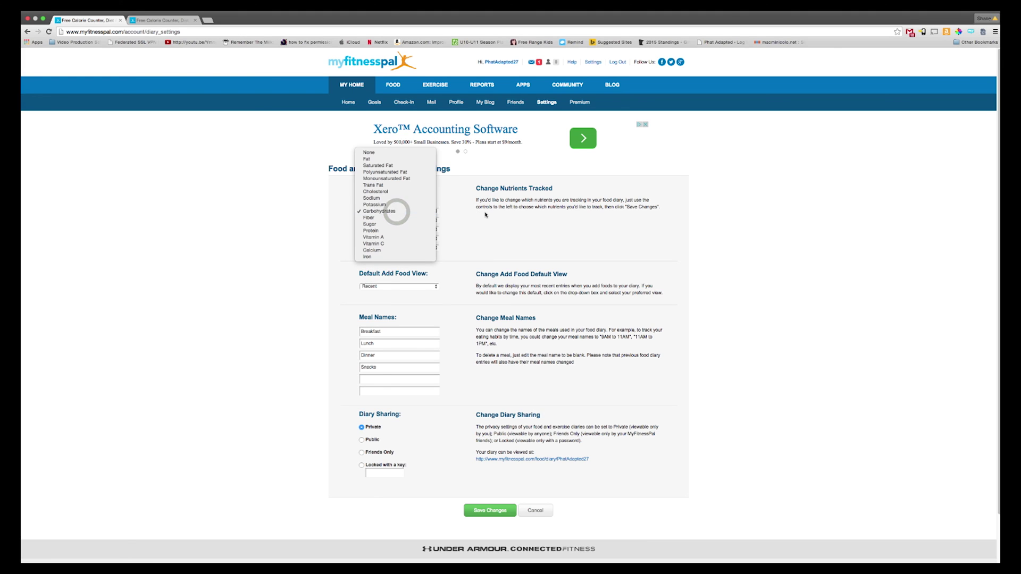
{"action": "left_click", "coordinate": [396, 212]}
{"action": "left_click", "coordinate": [406, 250]}
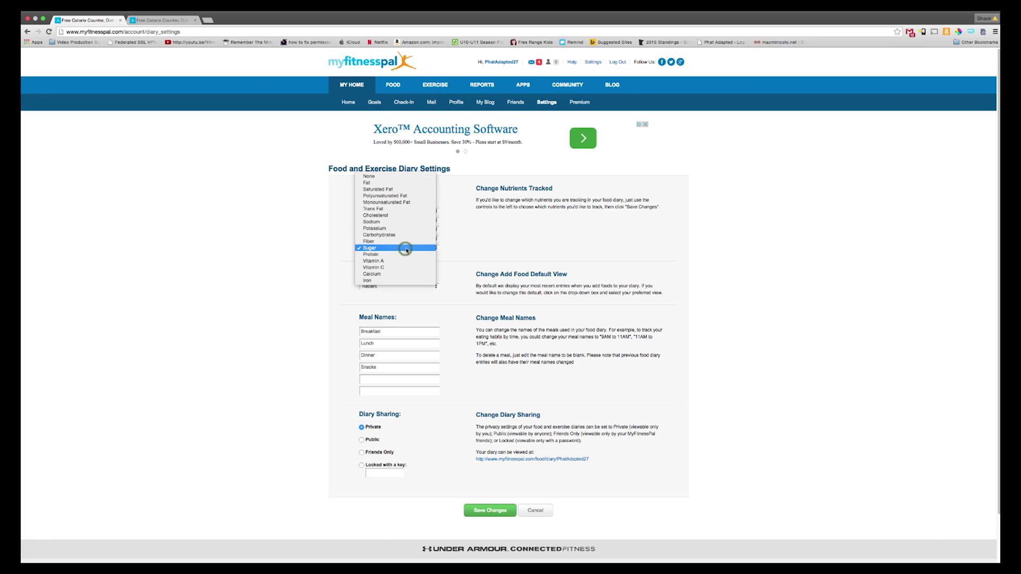
{"action": "left_click", "coordinate": [399, 189]}
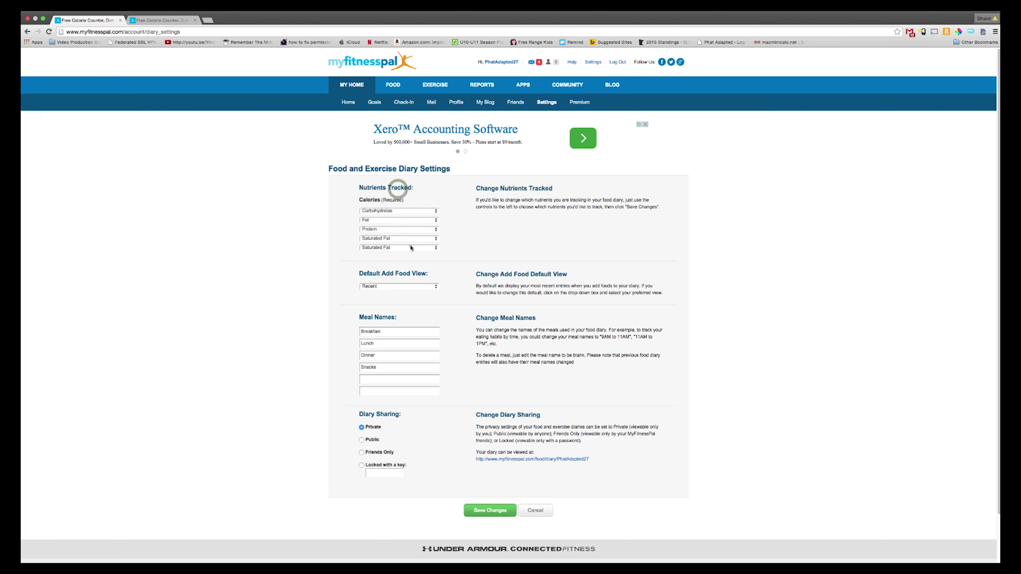
{"action": "left_click", "coordinate": [414, 249]}
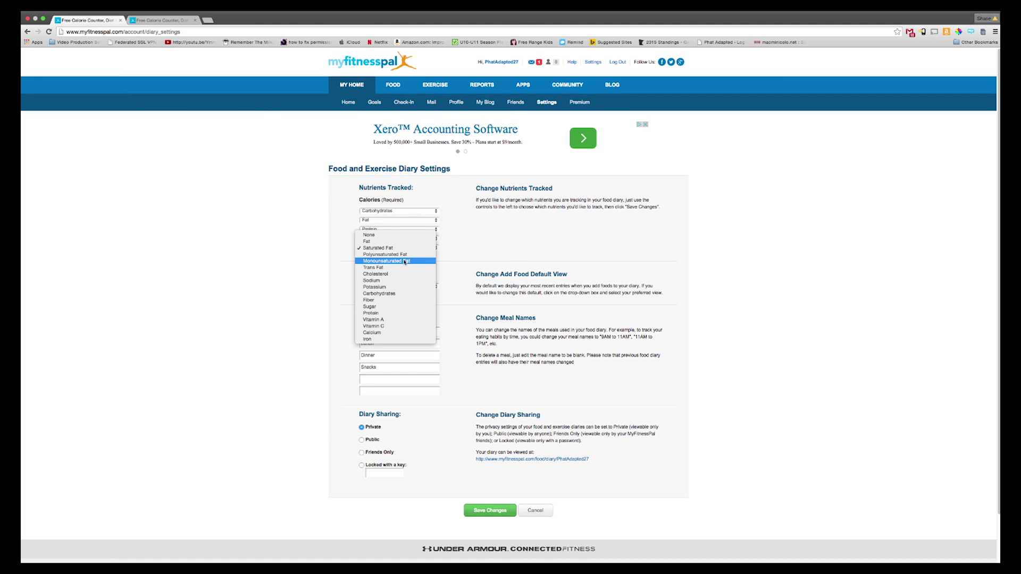
{"action": "left_click", "coordinate": [402, 267]}
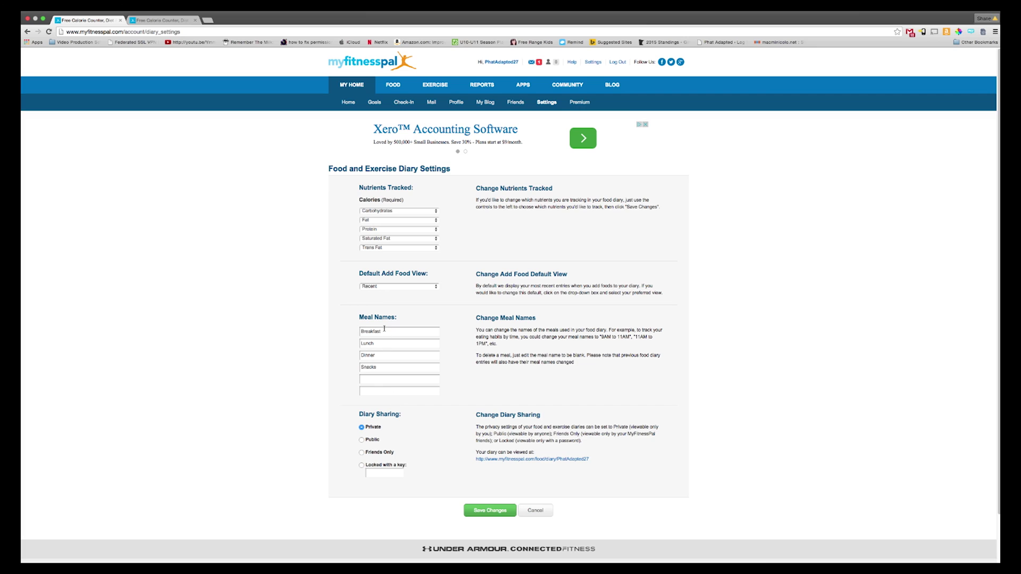
{"action": "left_click", "coordinate": [396, 287]}
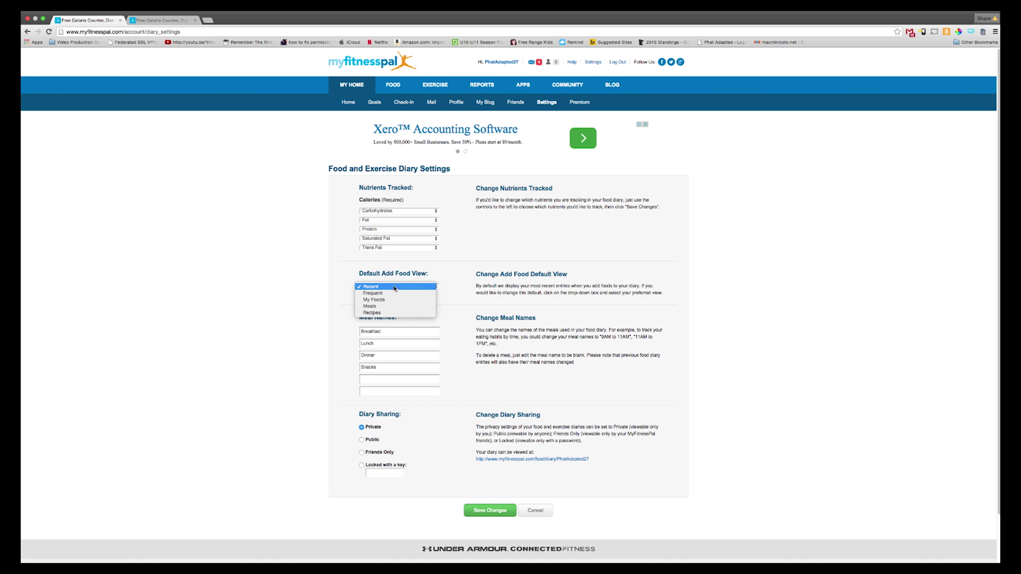
{"action": "left_click", "coordinate": [395, 287]}
{"action": "left_click", "coordinate": [481, 510]}
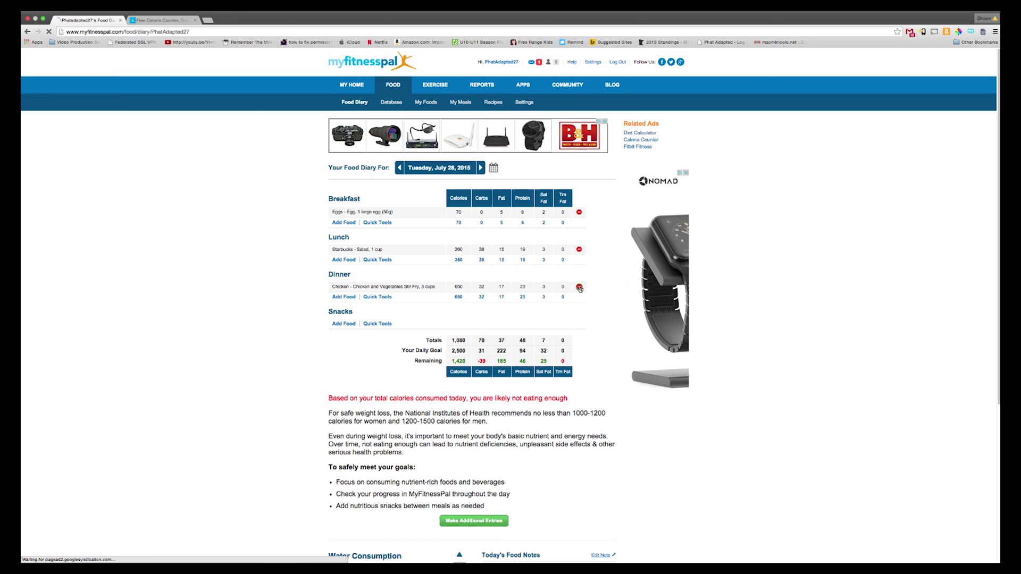
Step: Delete the Chicken Stir Fry dinner entry and add Mc Donald's - Big Mac to Dinner instead
{"action": "left_click", "coordinate": [579, 287]}
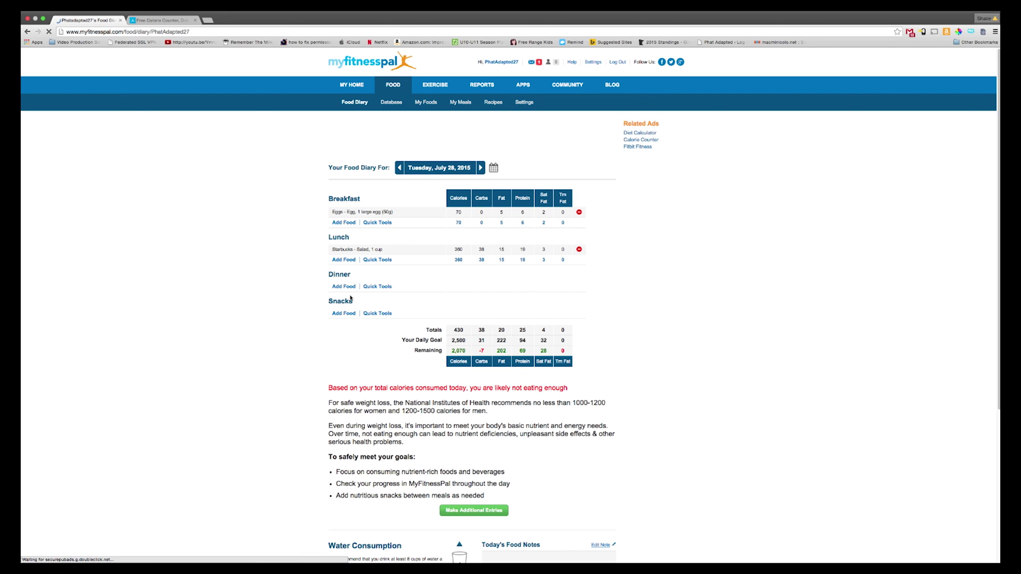
{"action": "left_click", "coordinate": [344, 286]}
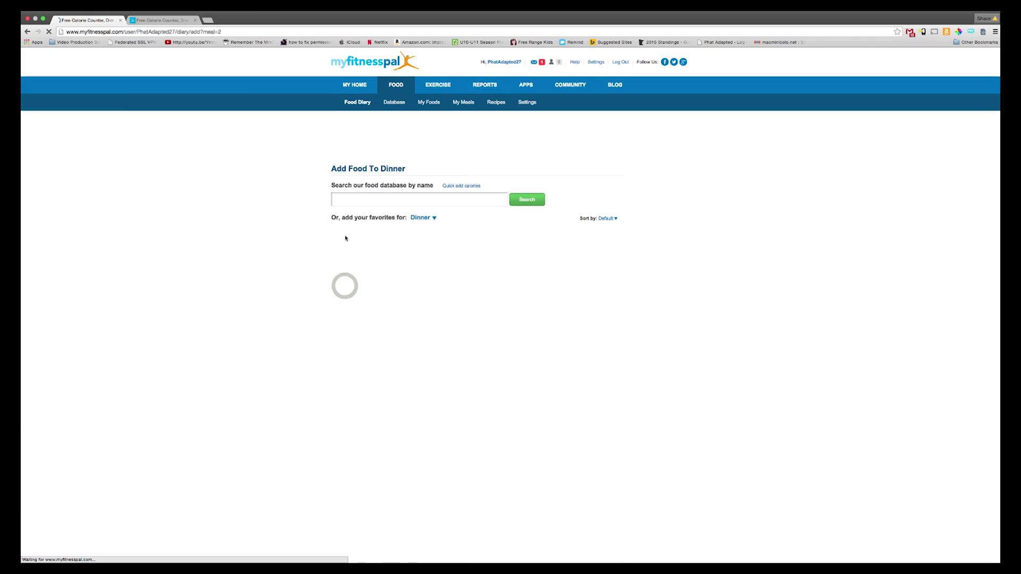
{"action": "left_click", "coordinate": [352, 199]}
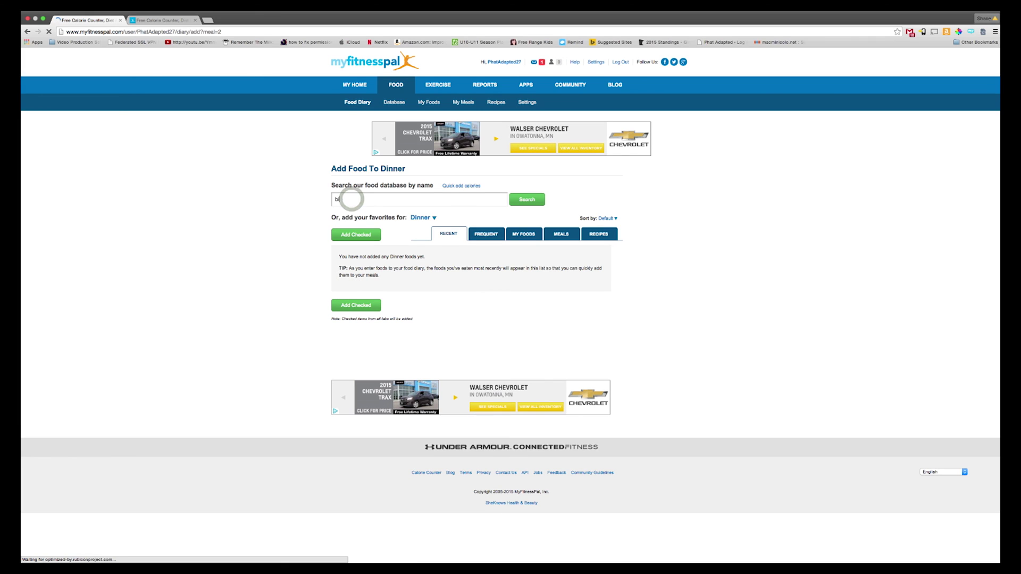
{"action": "type", "text": "big mac"}
{"action": "key", "text": "Return"}
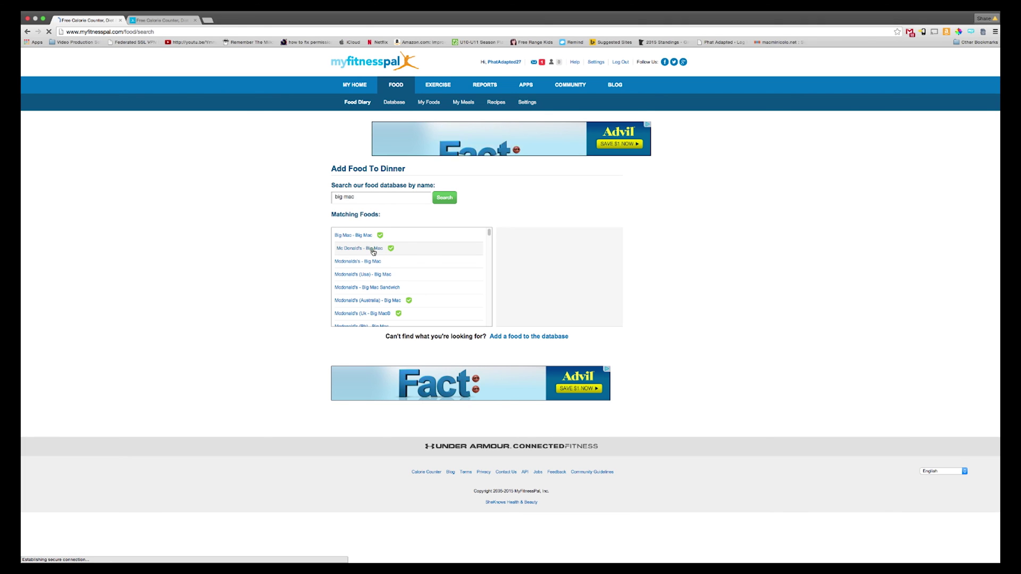
{"action": "left_click", "coordinate": [374, 249]}
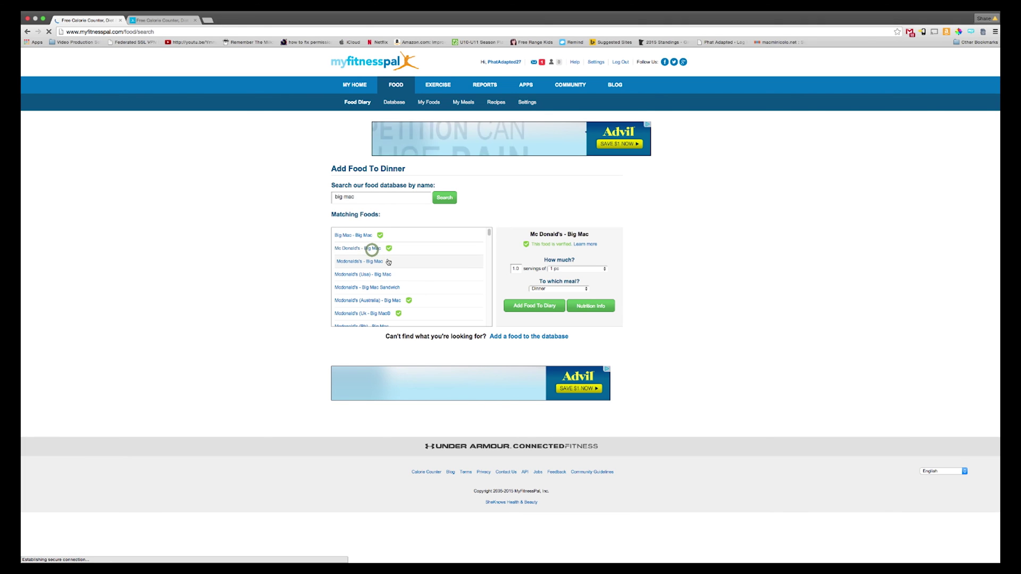
{"action": "left_click", "coordinate": [534, 307]}
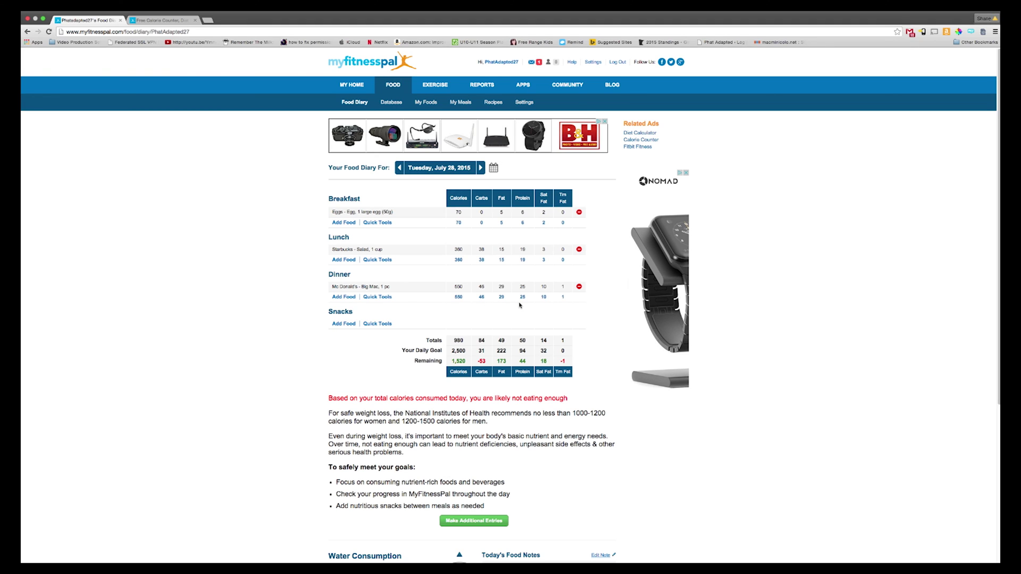
Step: Search 'mcdonalds french fries' and add the large French Fries to Dinner
{"action": "left_click", "coordinate": [345, 297]}
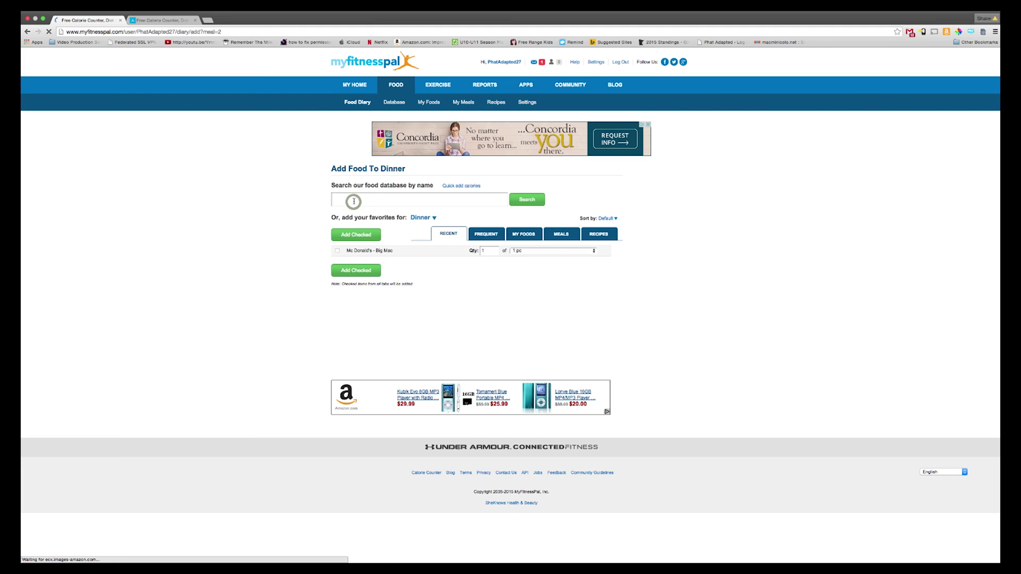
{"action": "left_click", "coordinate": [349, 201]}
{"action": "type", "text": "mcdonalds"}
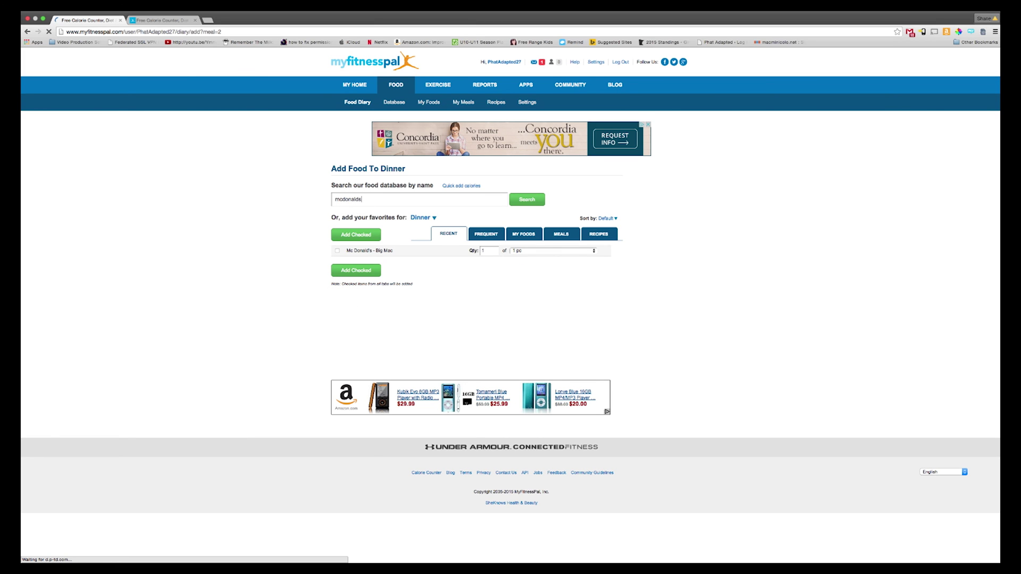
{"action": "type", "text": " french fries"}
{"action": "key", "text": "Return"}
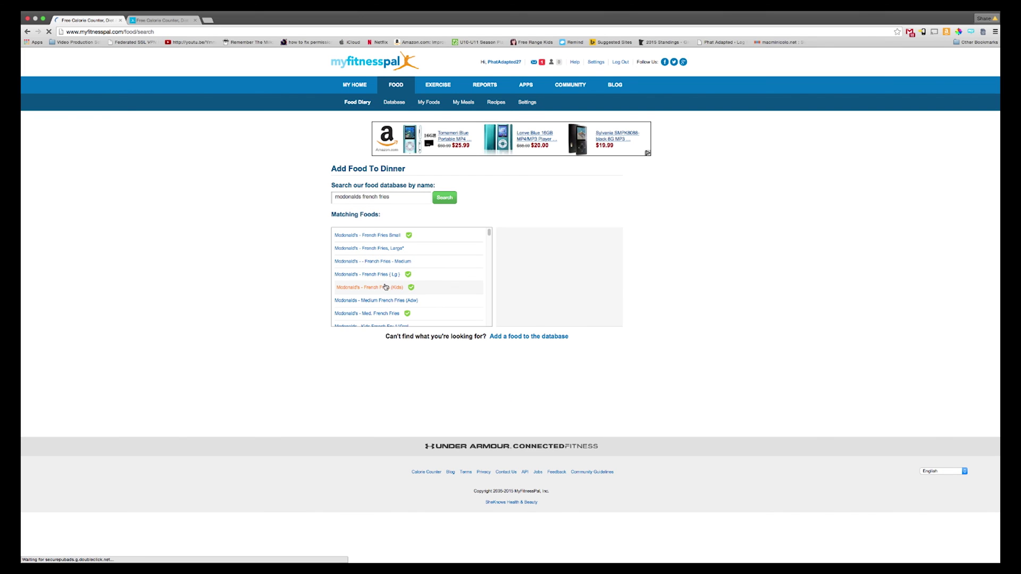
{"action": "left_click", "coordinate": [388, 248]}
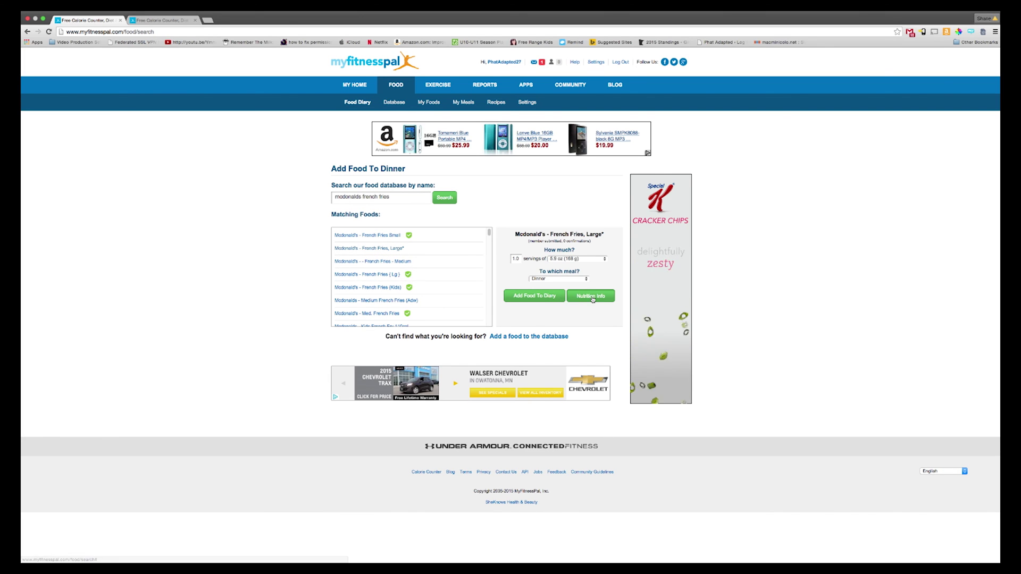
{"action": "left_click", "coordinate": [536, 296]}
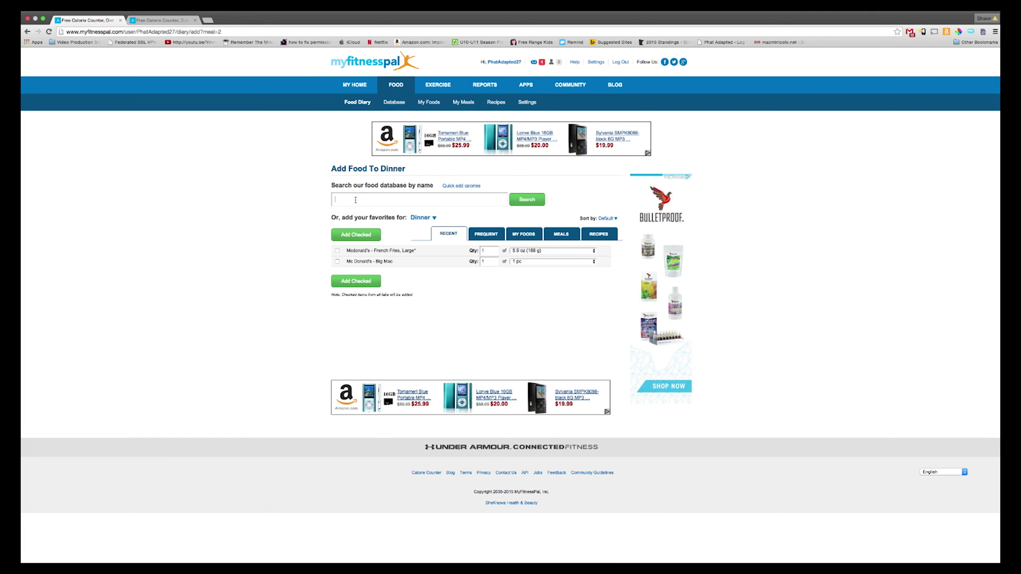
Step: Add Coke - Can 355ml to Dinner with 2 servings
{"action": "type", "text": "coke"}
{"action": "key", "text": "Return"}
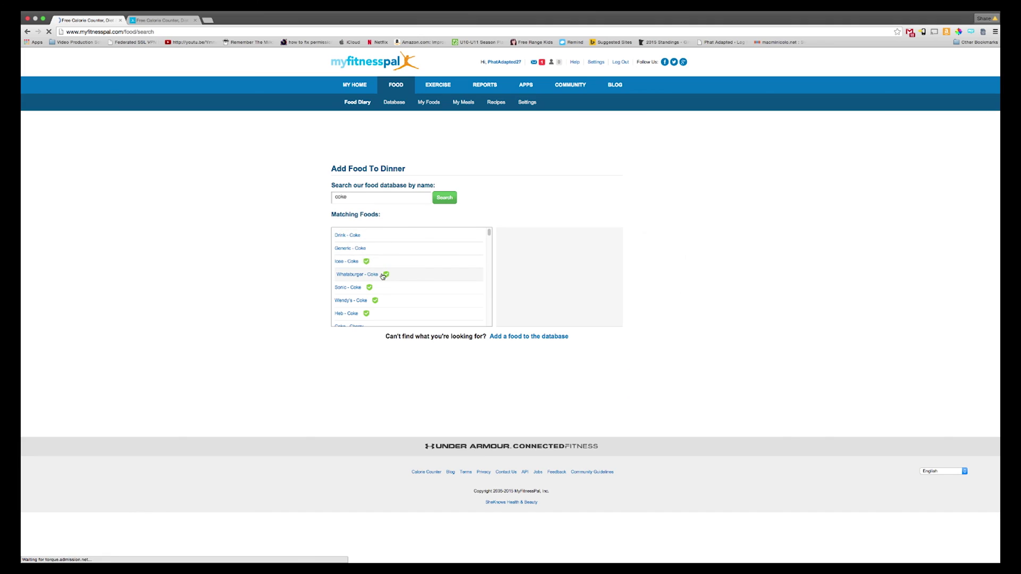
{"action": "scroll", "coordinate": [375, 298], "scroll_direction": "down", "scroll_amount": 3}
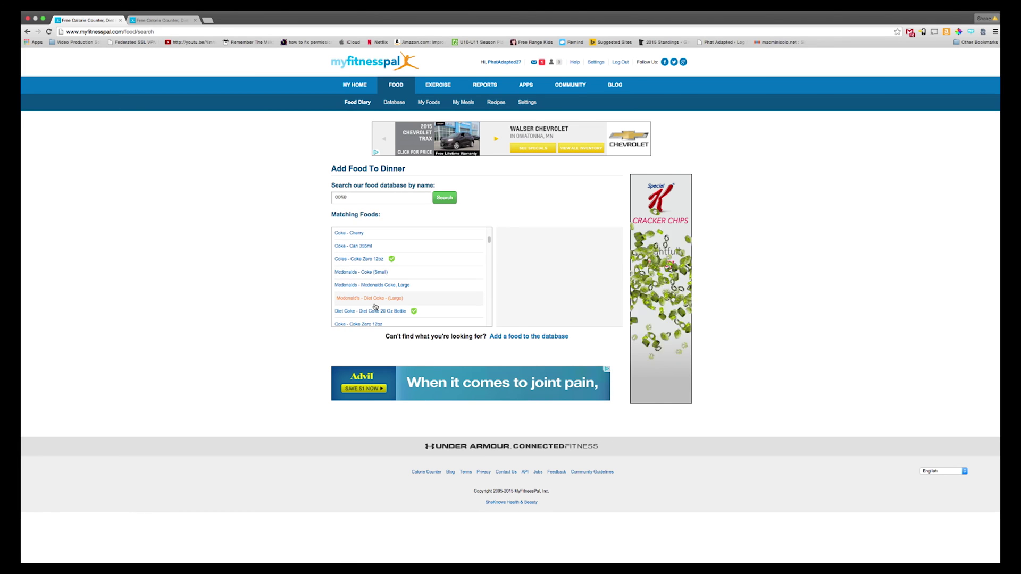
{"action": "left_click", "coordinate": [360, 246]}
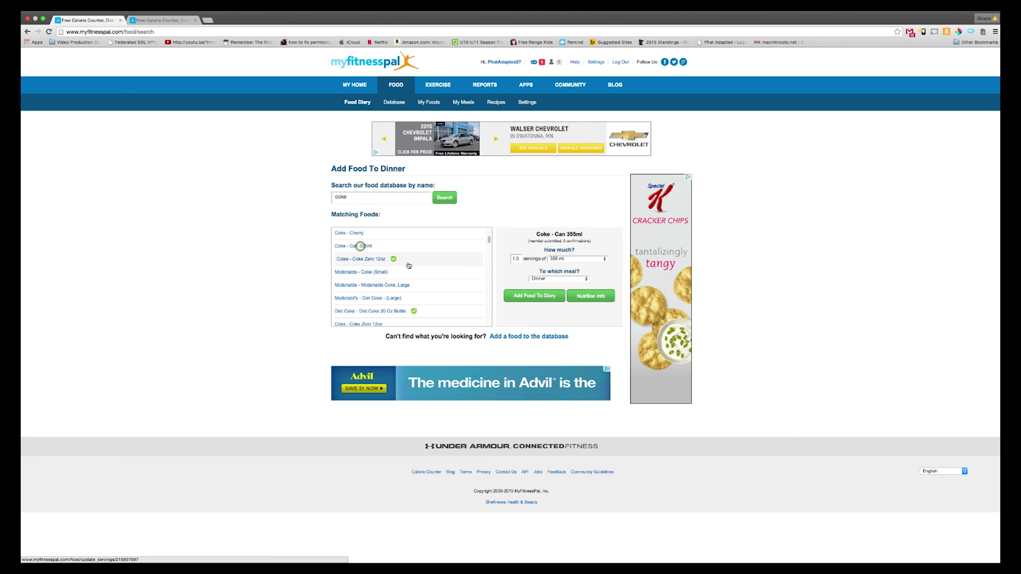
{"action": "double_click", "coordinate": [516, 259]}
{"action": "type", "text": "2"}
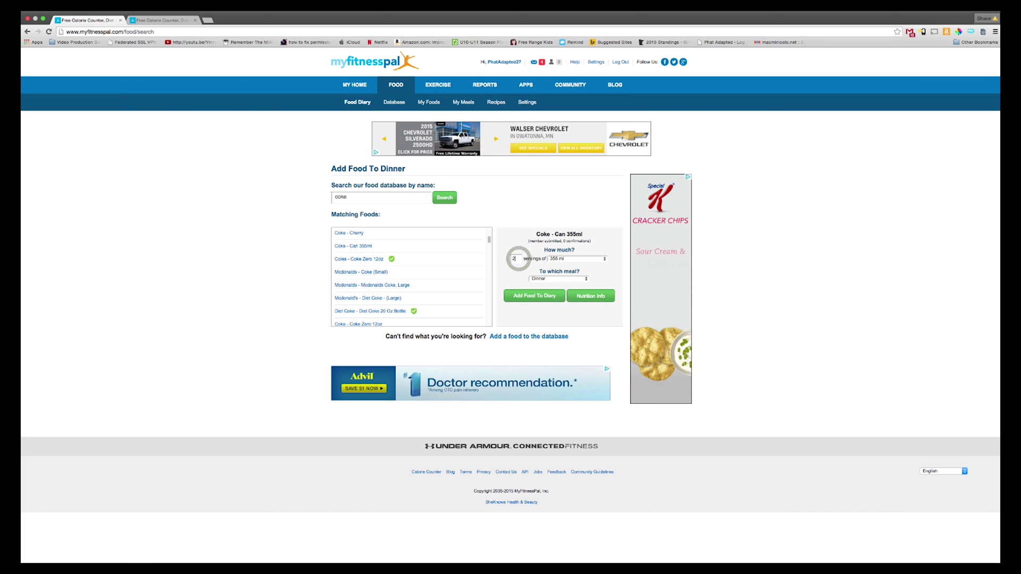
{"action": "left_click", "coordinate": [535, 296]}
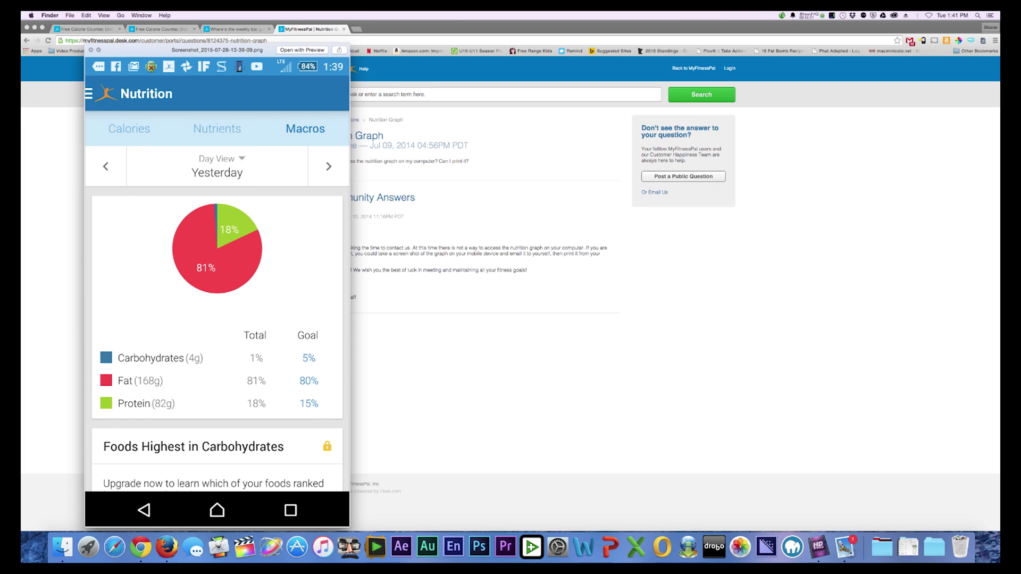
Step: Page through the Calories chart, Nutrients table and July 21–27 weekly Macros chart screenshots
{"action": "key", "text": "Down"}
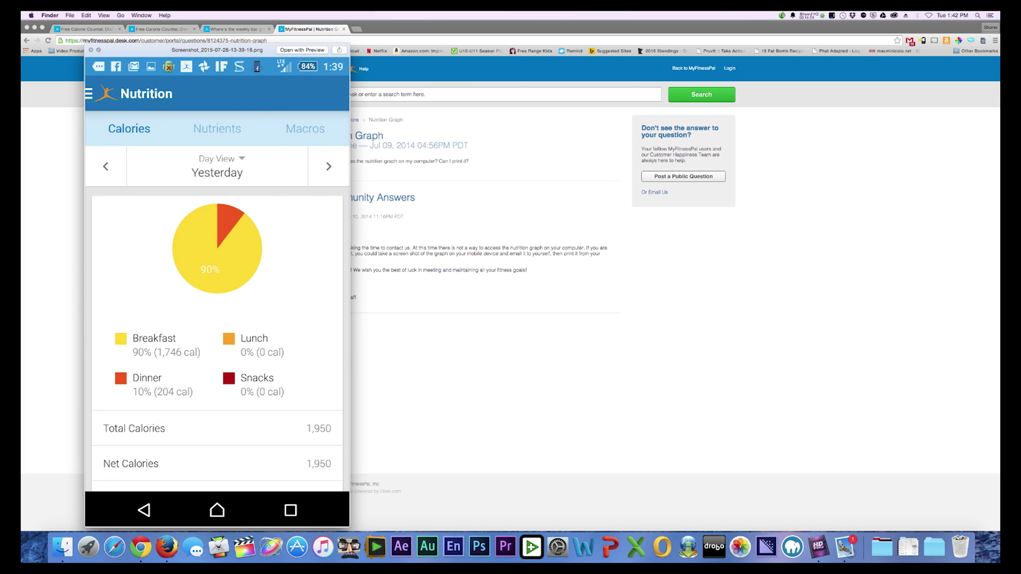
{"action": "key", "text": "Down"}
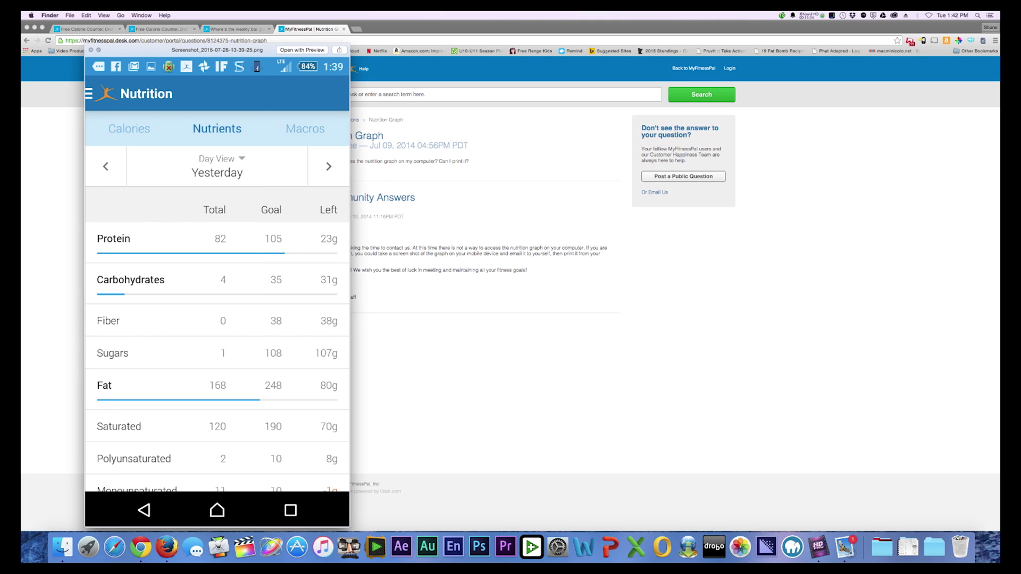
{"action": "key", "text": "Right"}
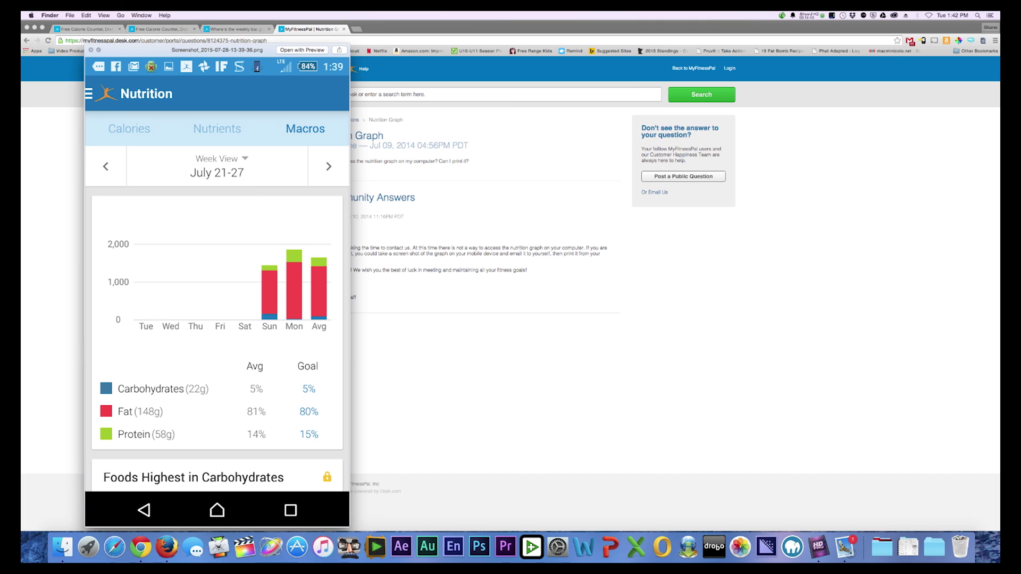
{"action": "key", "text": "space"}
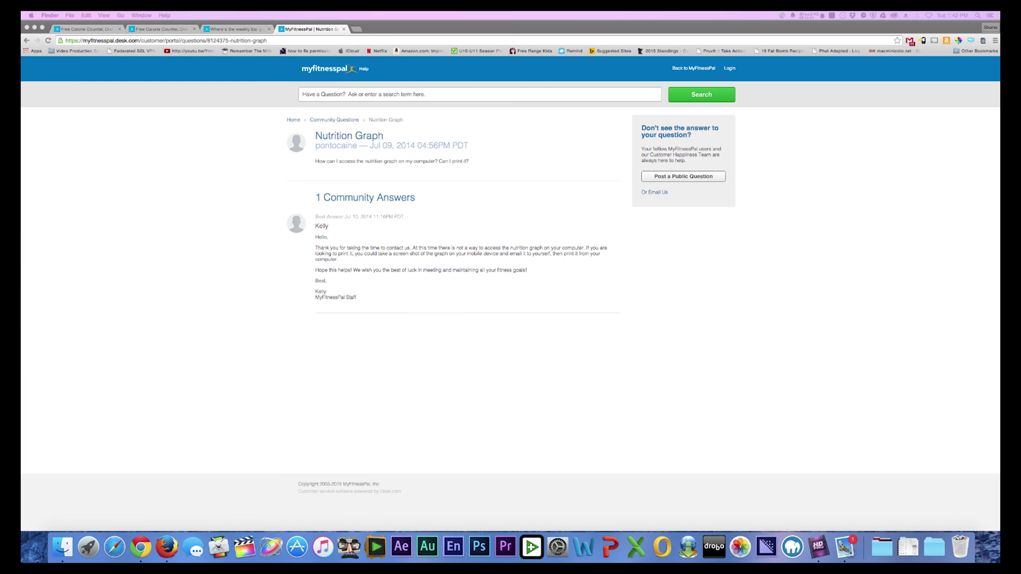